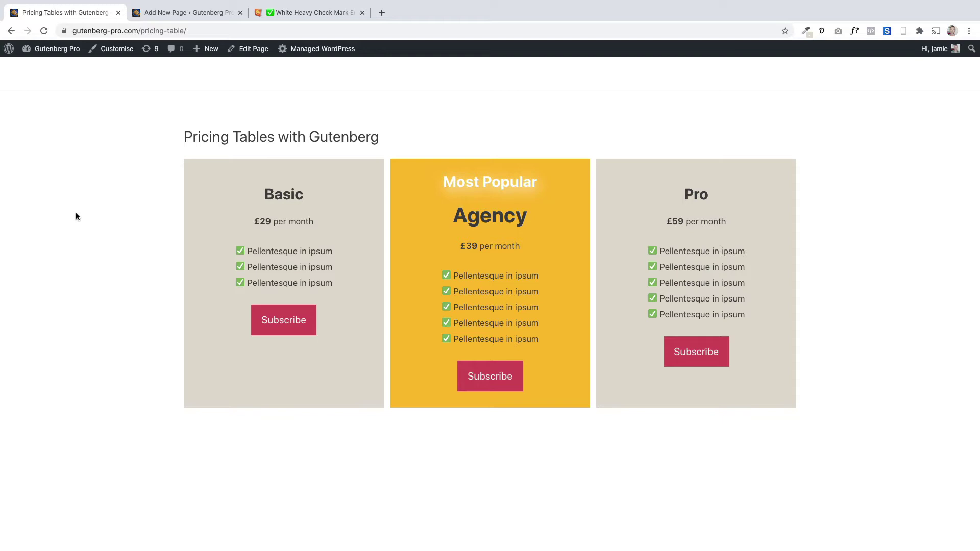
Open the reference pricing page in the editor, select the Basic column and show its background colour settings.
{"action": "left_click", "coordinate": [245, 49]}
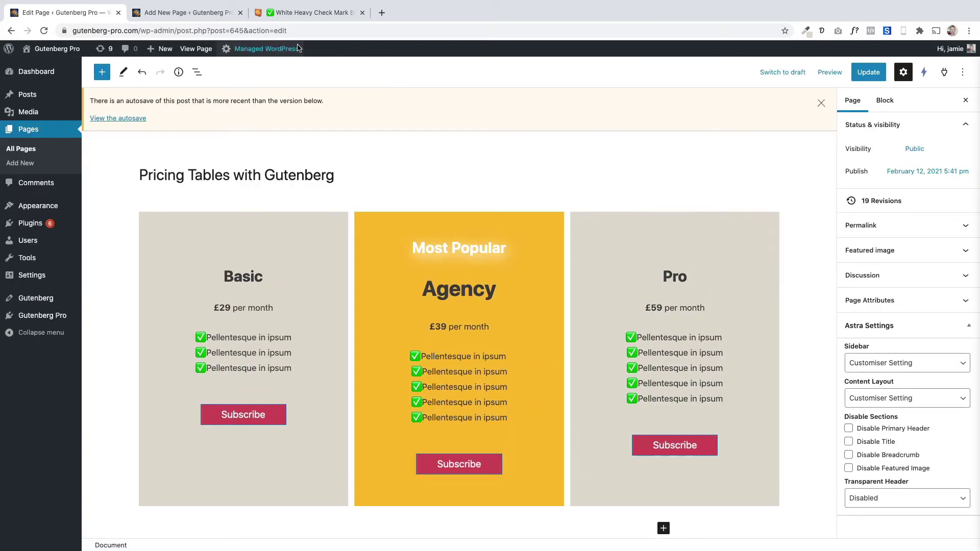
{"action": "left_click", "coordinate": [821, 103]}
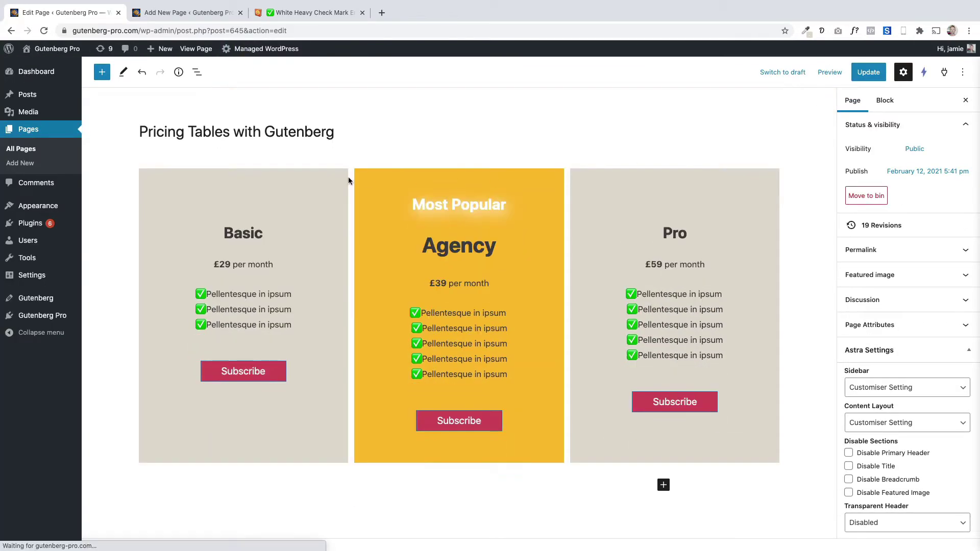
{"action": "left_click", "coordinate": [297, 179]}
{"action": "left_click", "coordinate": [197, 72]}
{"action": "left_click", "coordinate": [231, 122]}
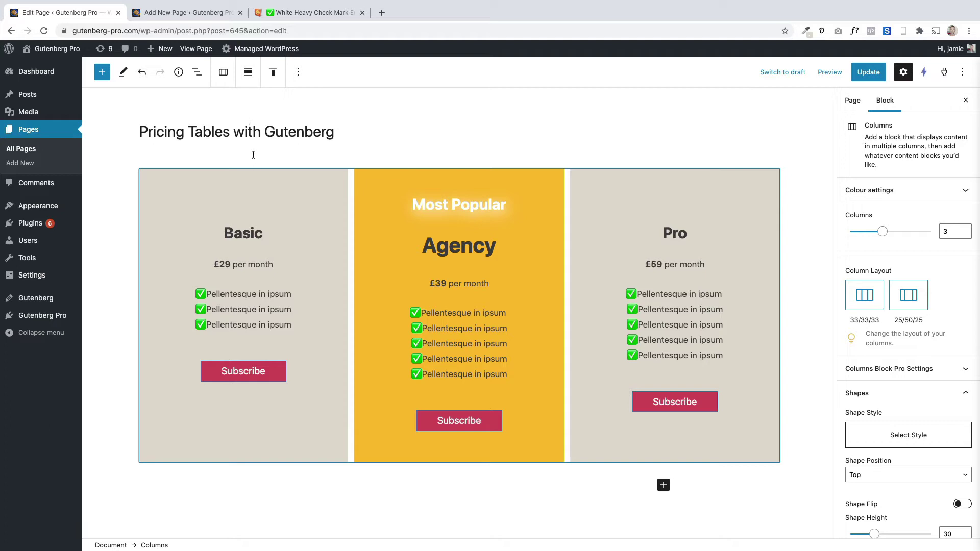
{"action": "left_click", "coordinate": [300, 178]}
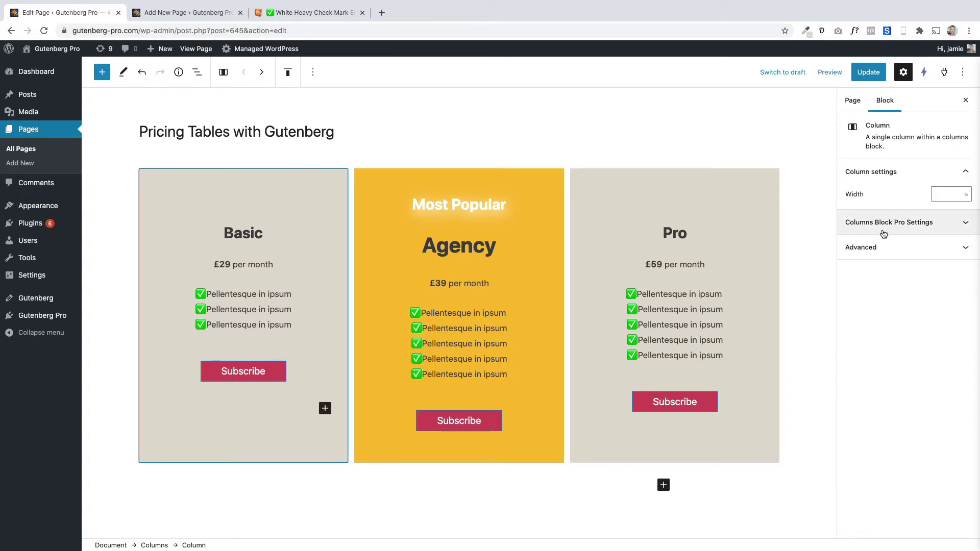
{"action": "left_click", "coordinate": [903, 228]}
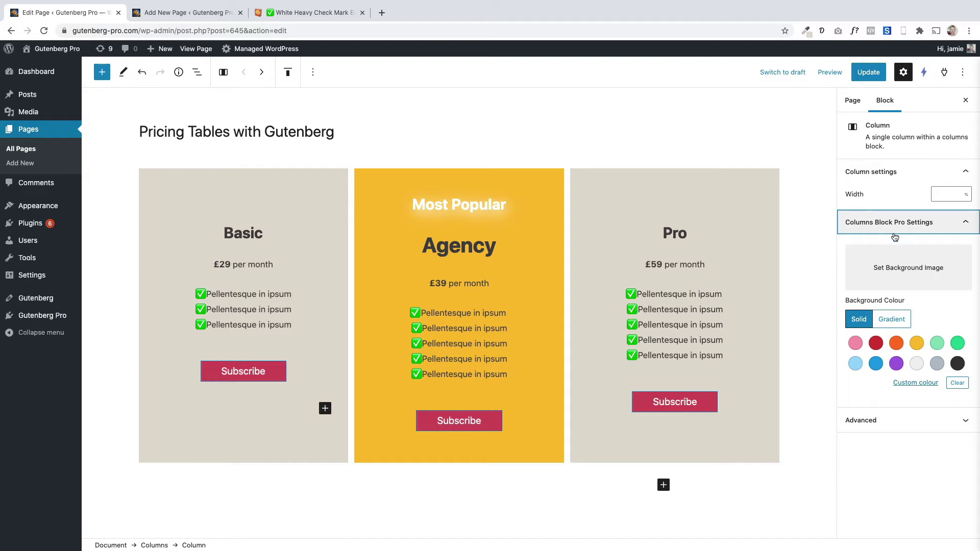
{"action": "left_click", "coordinate": [269, 202]}
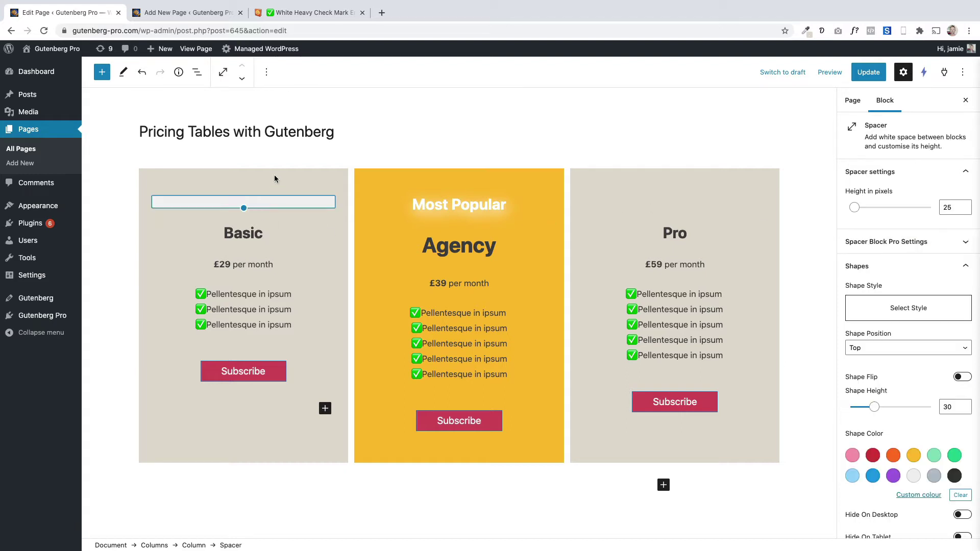
{"action": "left_click", "coordinate": [276, 184]}
{"action": "left_click", "coordinate": [897, 223]}
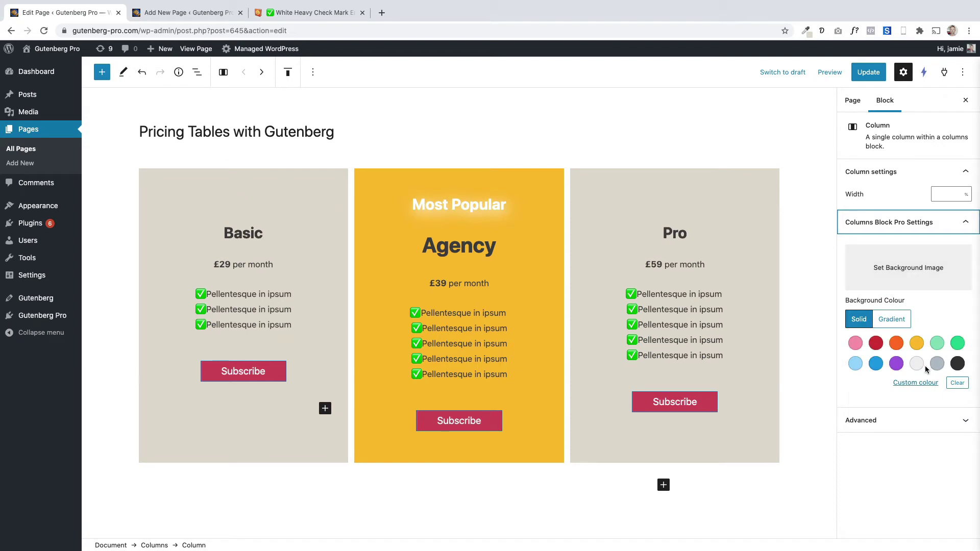
{"action": "left_click", "coordinate": [915, 382]}
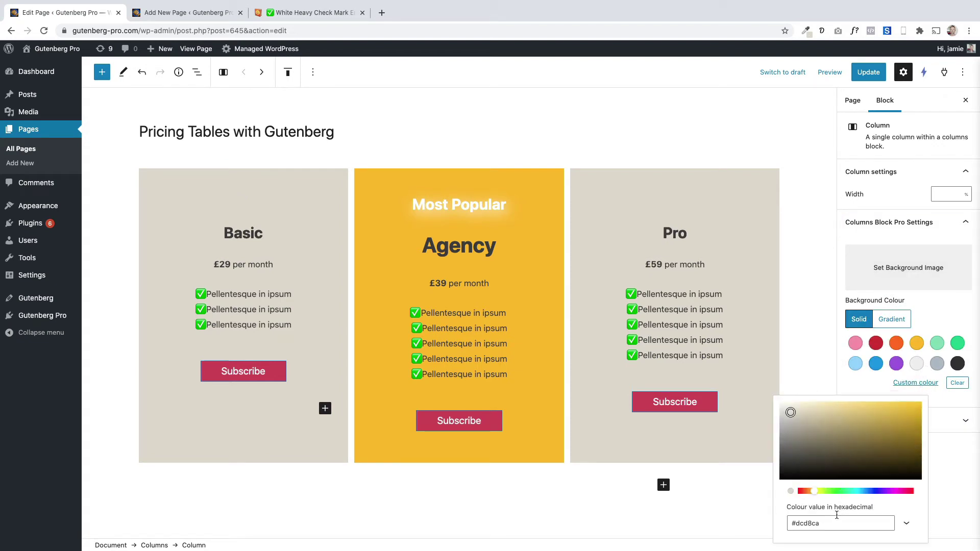
{"action": "left_click", "coordinate": [802, 518]}
{"action": "left_click_drag", "start_coordinate": [789, 523], "coordinate": [828, 526]}
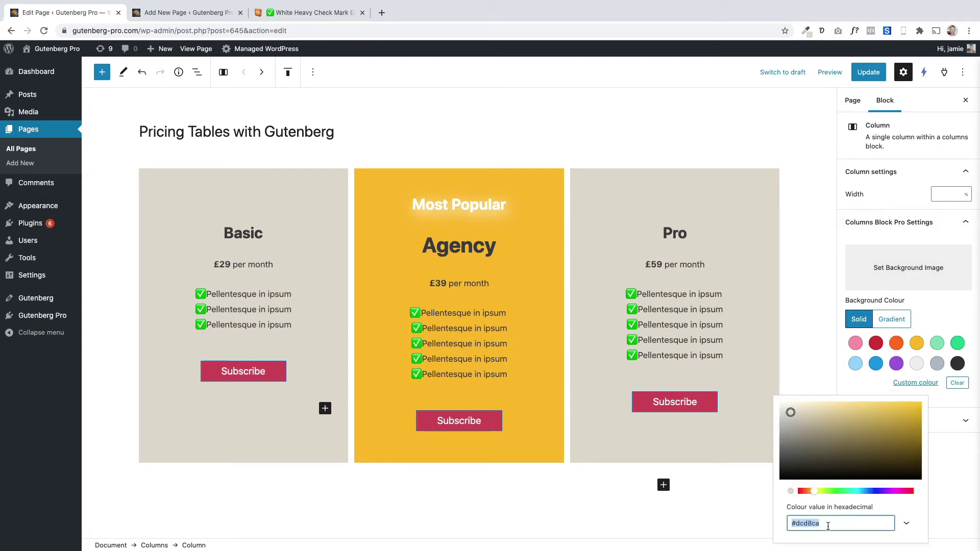
{"action": "left_click", "coordinate": [522, 172]}
{"action": "left_click", "coordinate": [629, 181]}
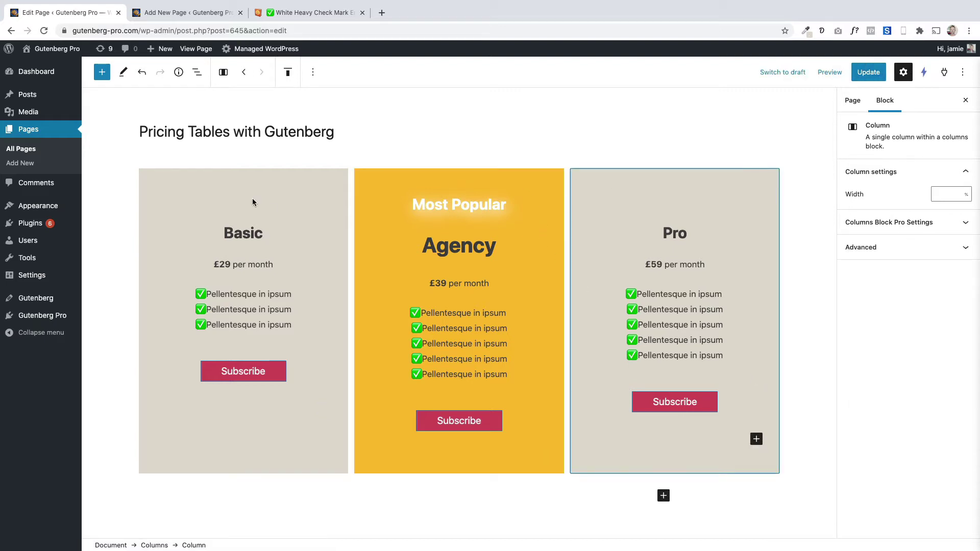
{"action": "left_click", "coordinate": [256, 182]}
{"action": "left_click", "coordinate": [250, 235]}
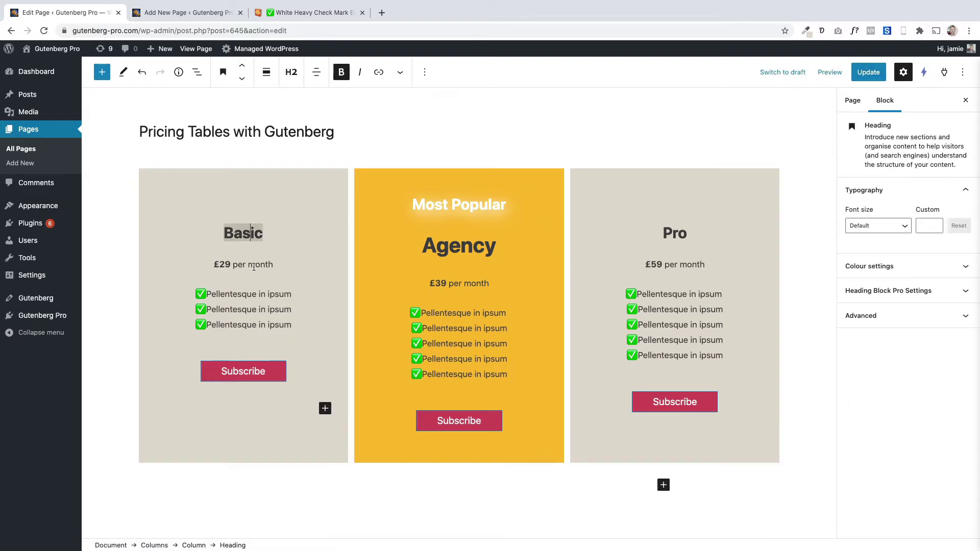
{"action": "left_click", "coordinate": [253, 265]}
{"action": "left_click", "coordinate": [249, 235]}
{"action": "left_click", "coordinate": [266, 172]}
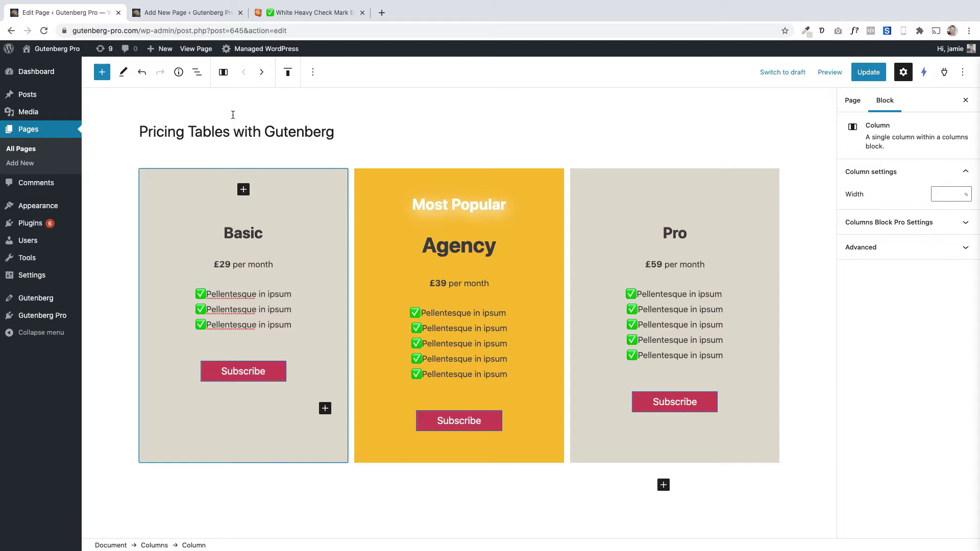
{"action": "left_click", "coordinate": [197, 73]}
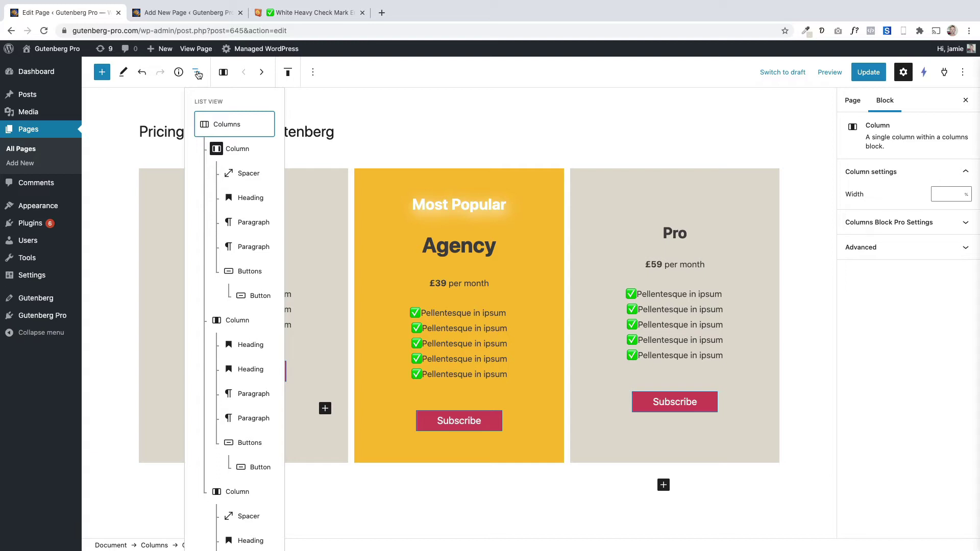
{"action": "left_click", "coordinate": [228, 125]}
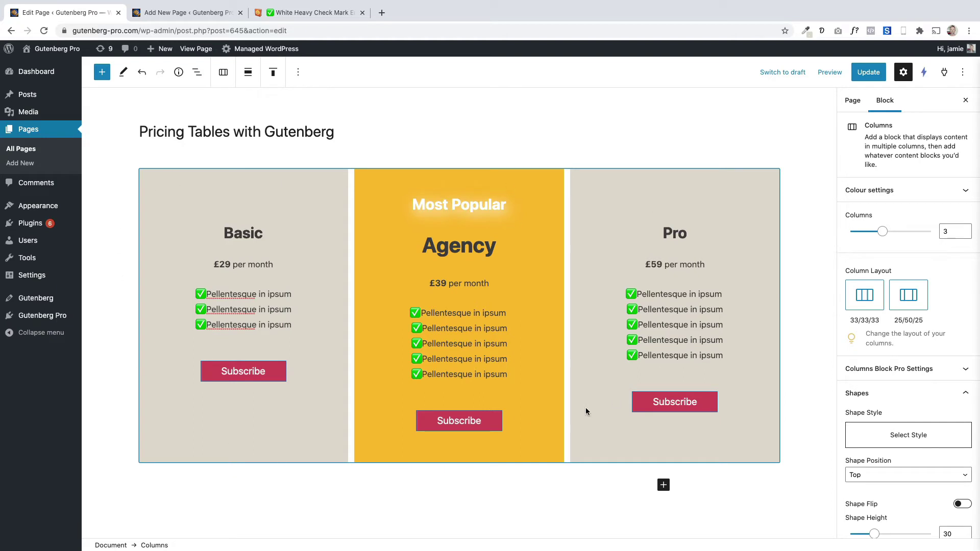
{"action": "left_click", "coordinate": [196, 72]}
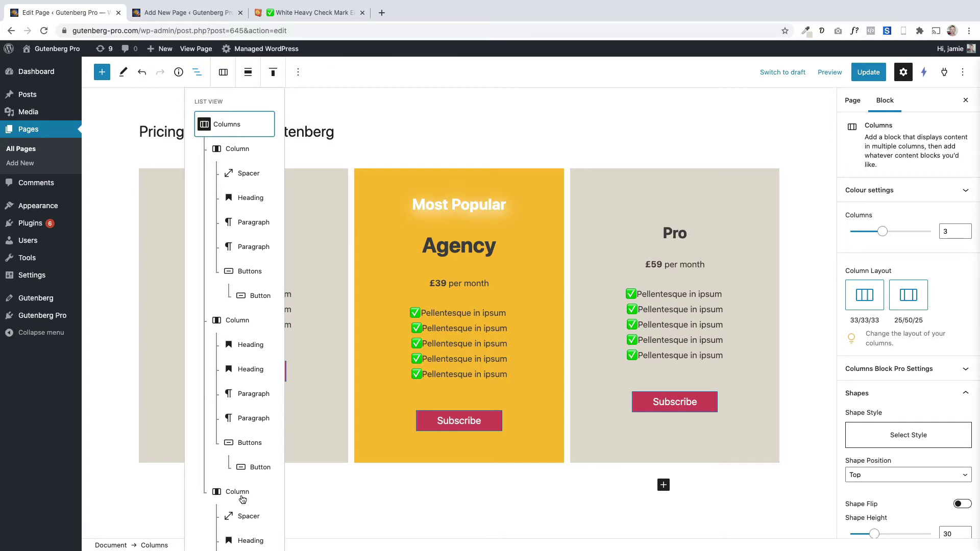
{"action": "left_click", "coordinate": [234, 151]}
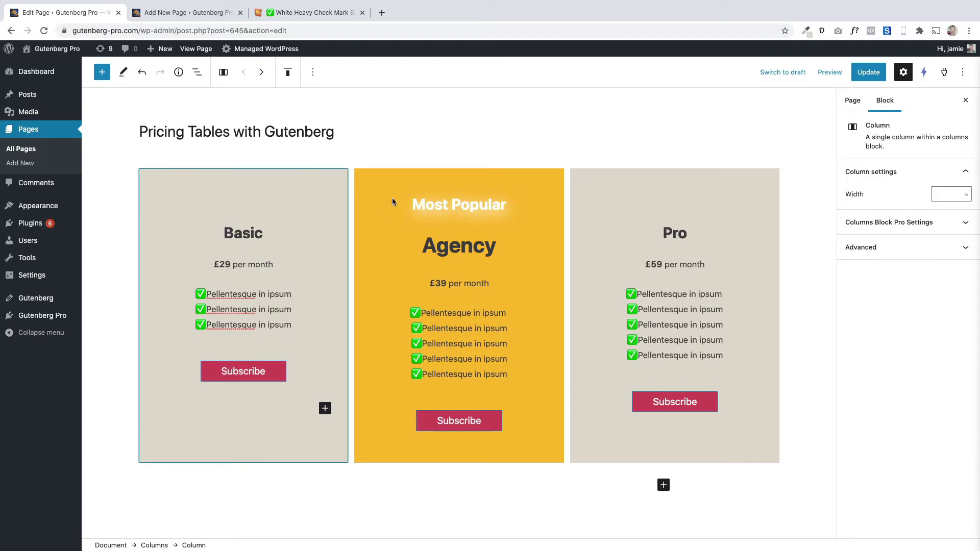
{"action": "left_click", "coordinate": [929, 226]}
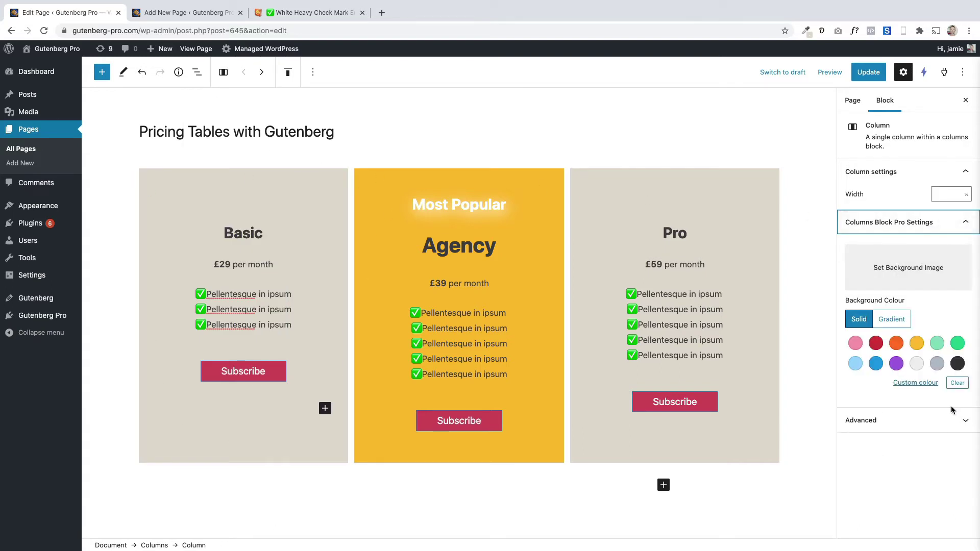
{"action": "left_click", "coordinate": [547, 175]}
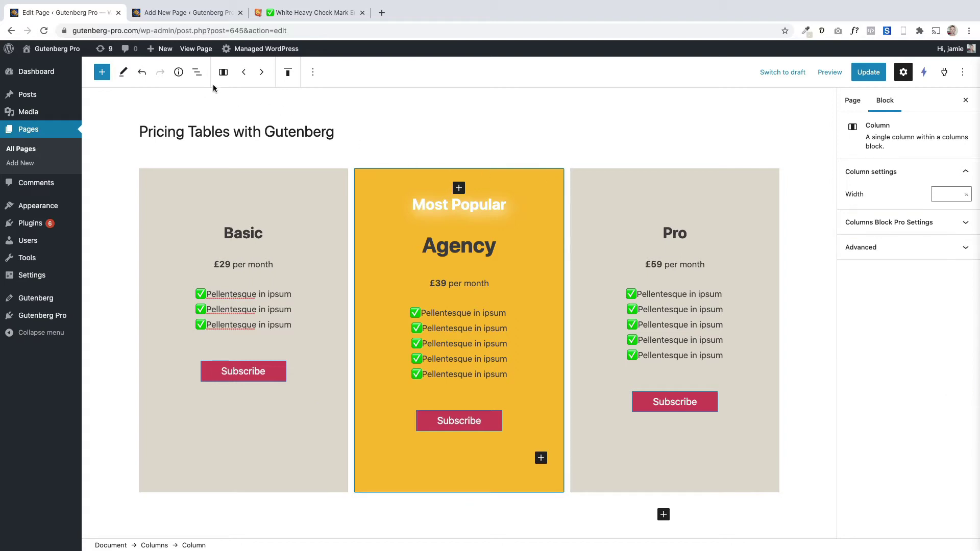
{"action": "left_click", "coordinate": [196, 72]}
{"action": "left_click", "coordinate": [236, 319]}
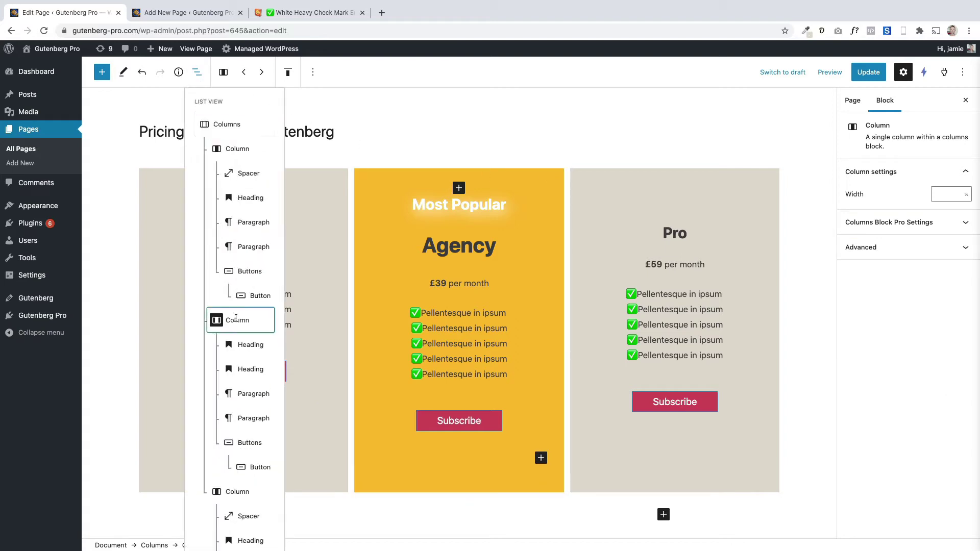
{"action": "left_click", "coordinate": [960, 223]}
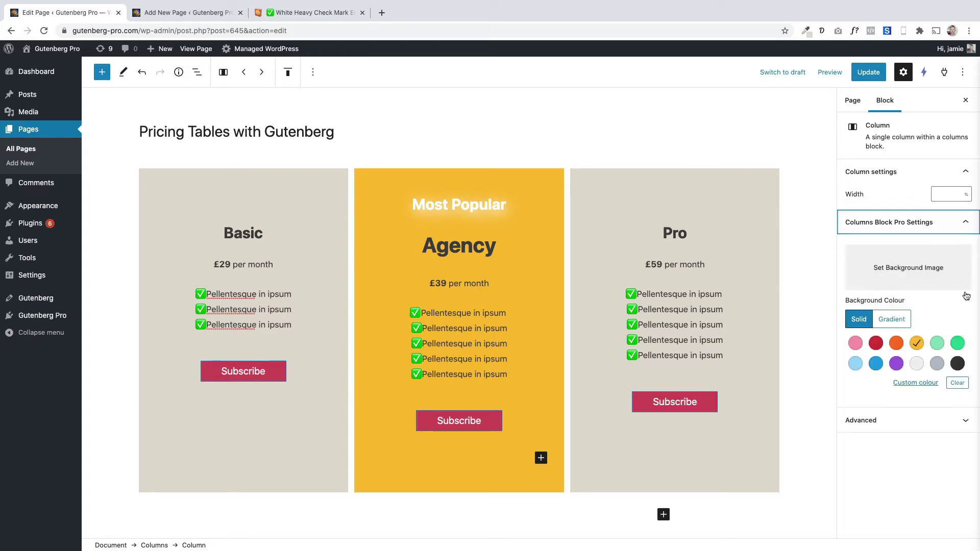
{"action": "left_click", "coordinate": [894, 344]}
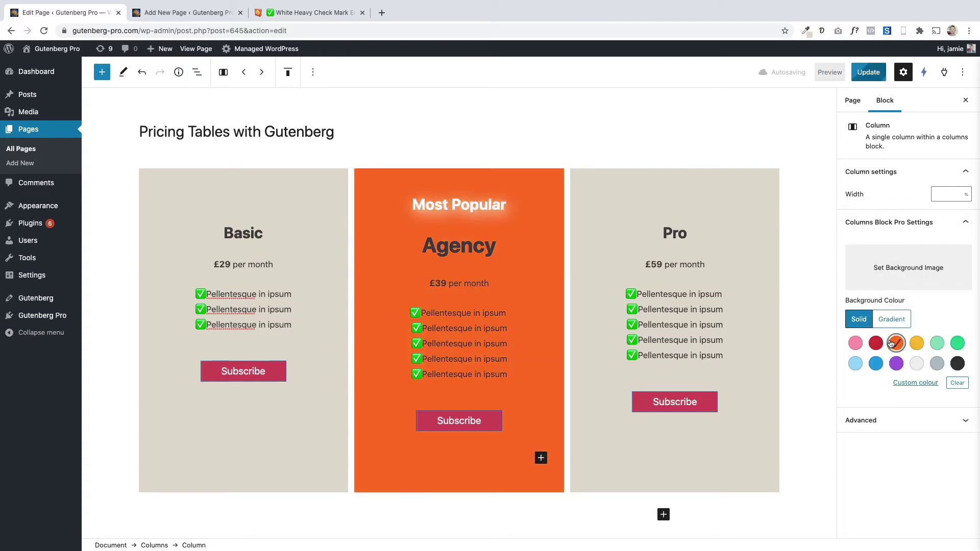
{"action": "left_click", "coordinate": [915, 344]}
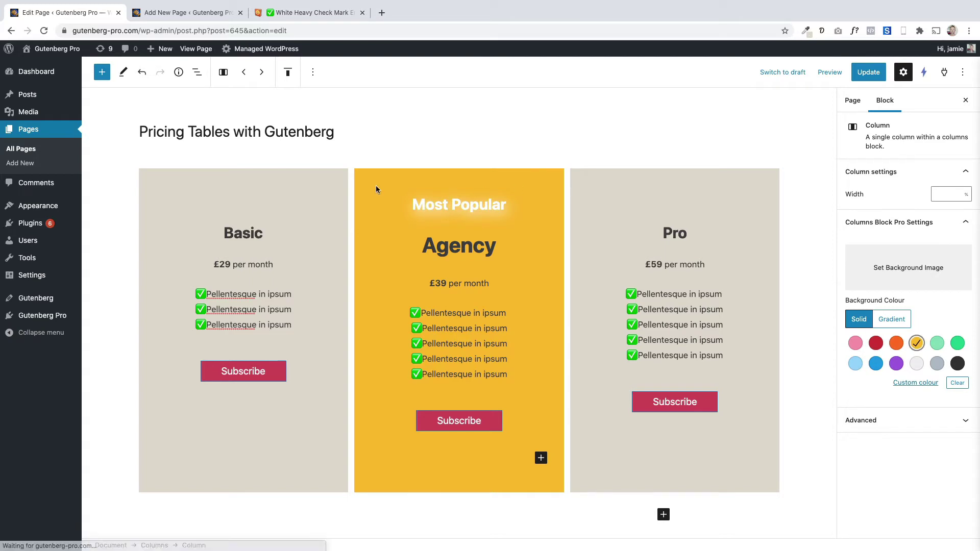
{"action": "left_click", "coordinate": [349, 185]}
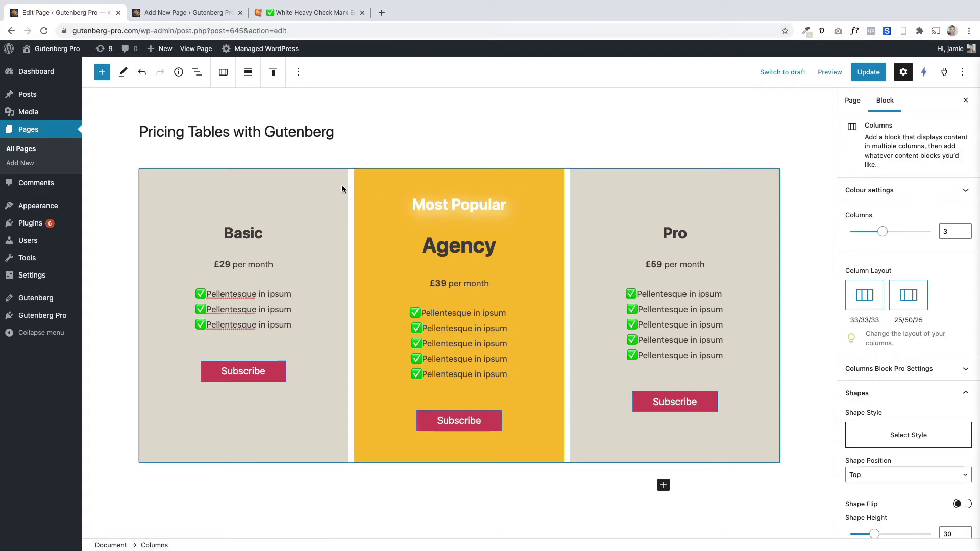
{"action": "left_click", "coordinate": [341, 185]}
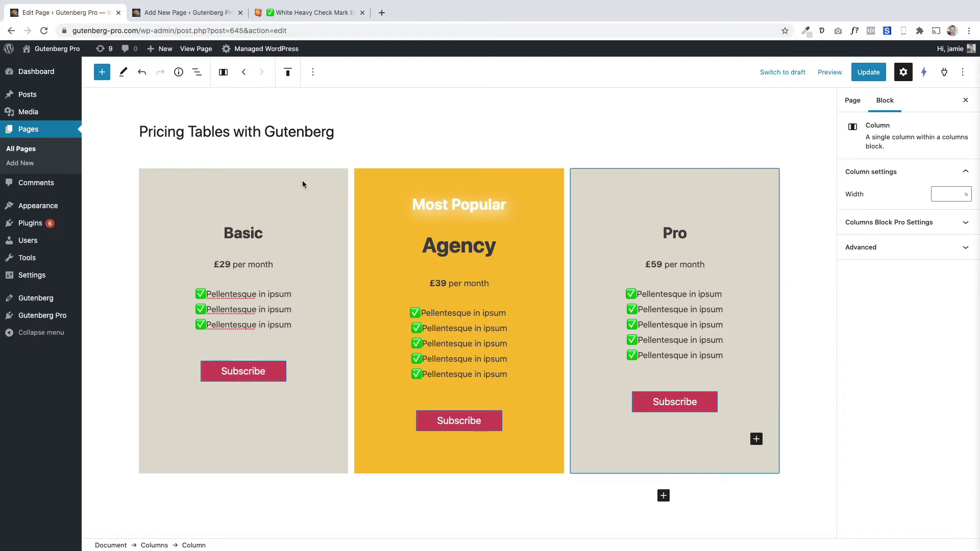
Insert a Columns block under the 'Pricing Table' title by searching 'columns' in the inserter.
{"action": "left_click", "coordinate": [220, 18]}
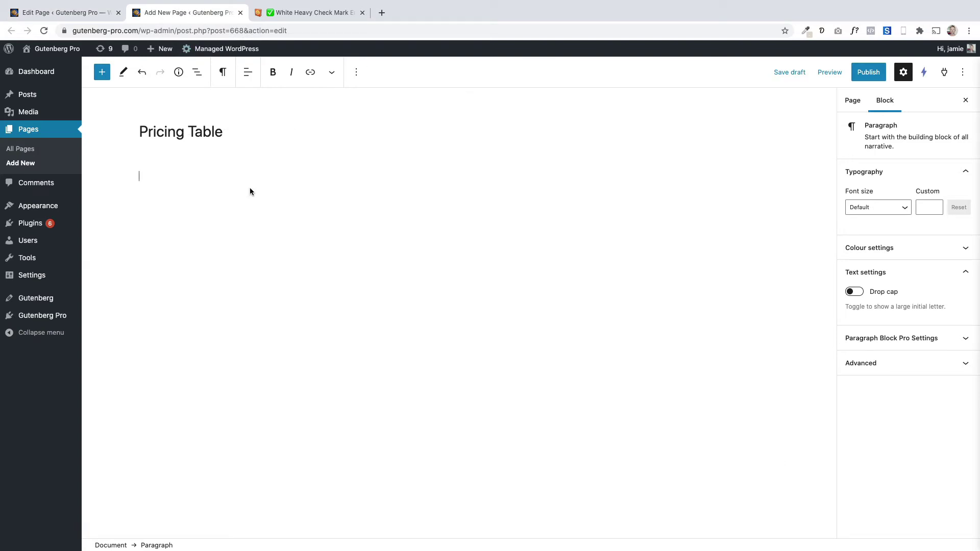
{"action": "left_click", "coordinate": [102, 73]}
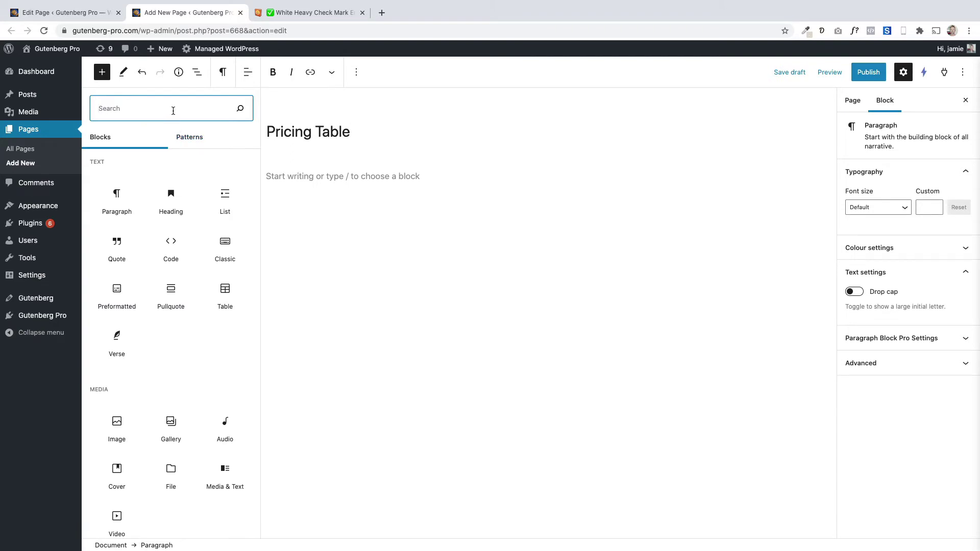
{"action": "type", "text": "columns"}
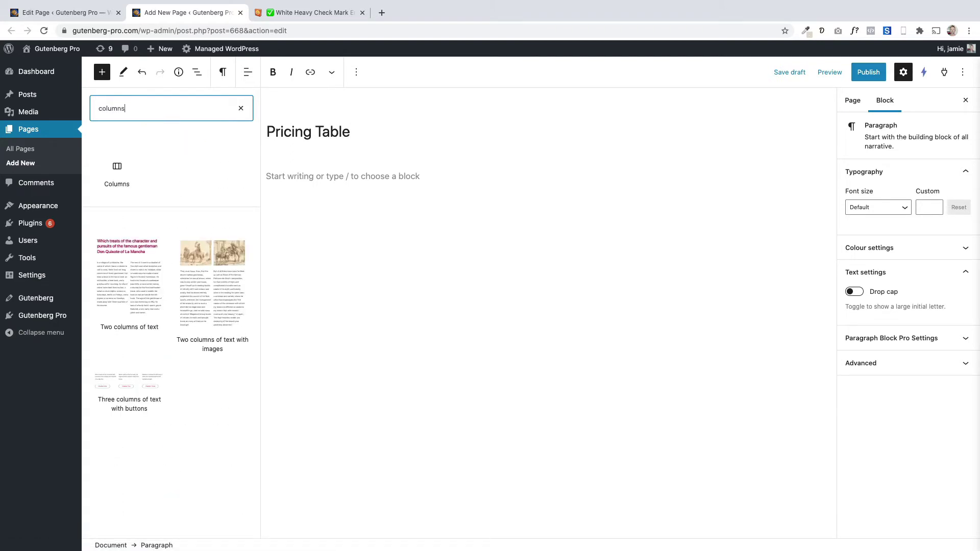
{"action": "left_click", "coordinate": [115, 172]}
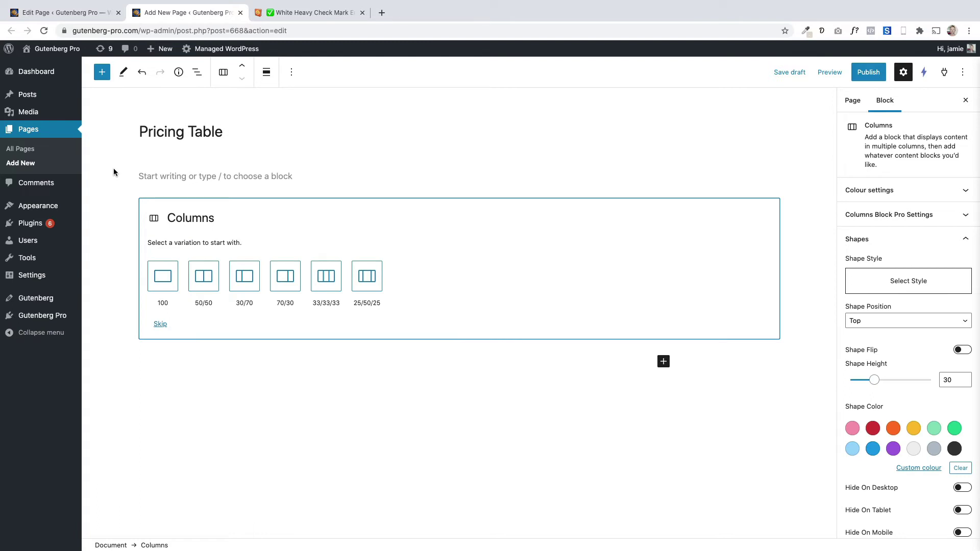
{"action": "left_click", "coordinate": [332, 273]}
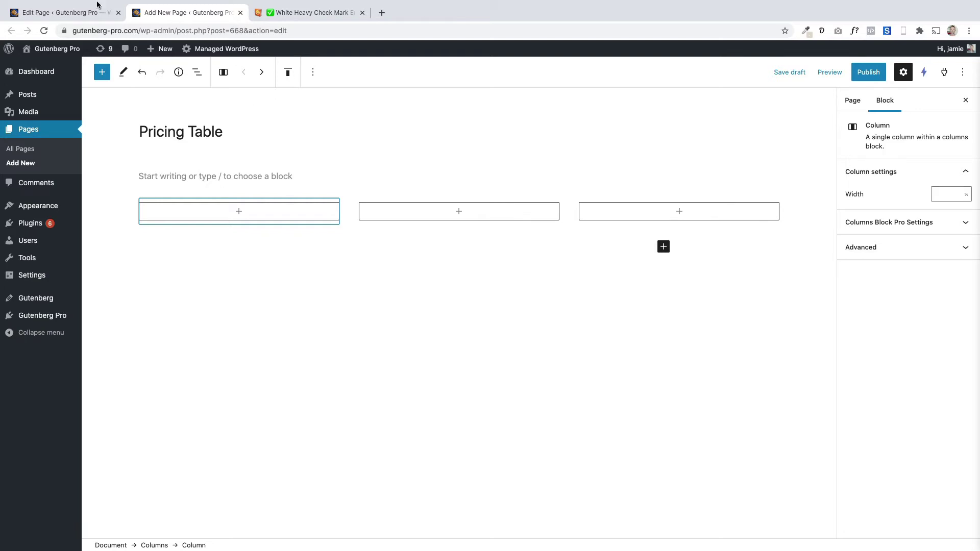
{"action": "left_click", "coordinate": [61, 12]}
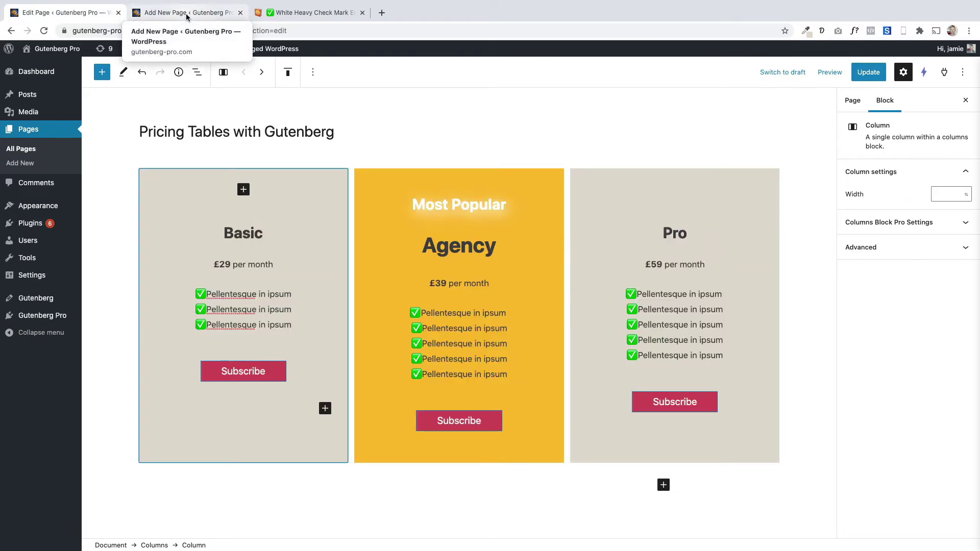
{"action": "left_click", "coordinate": [187, 15]}
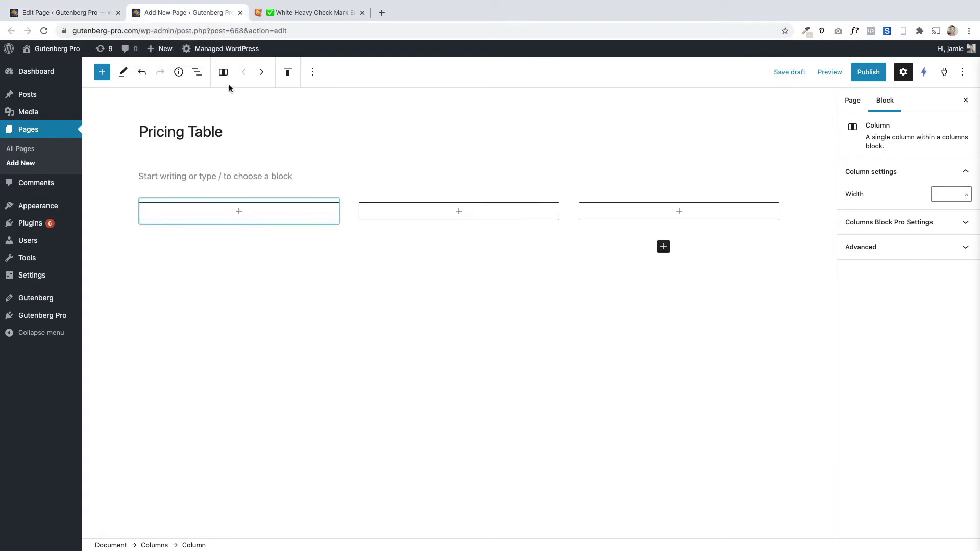
Select the left column from List View and paste #dcd8ca as its custom background colour.
{"action": "left_click", "coordinate": [197, 72]}
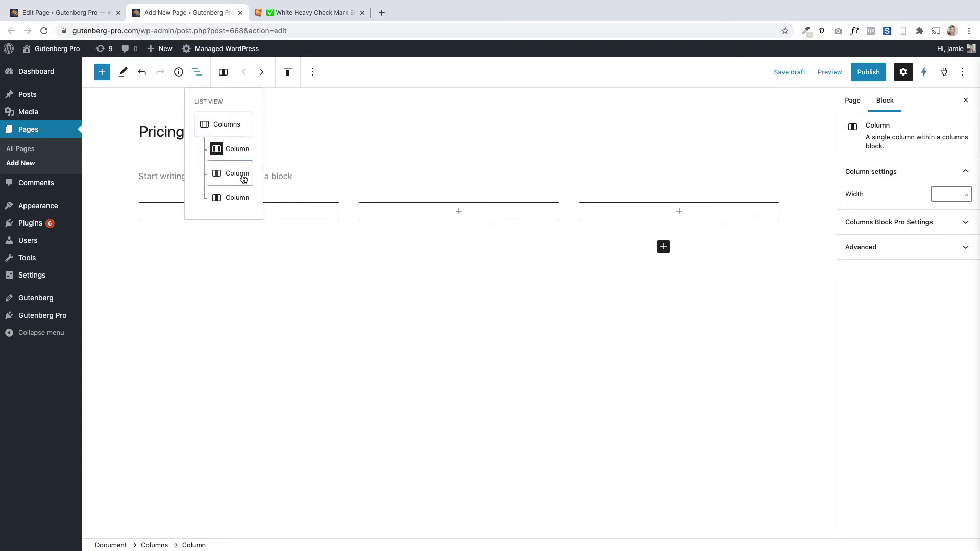
{"action": "left_click", "coordinate": [228, 173]}
{"action": "left_click", "coordinate": [197, 72]}
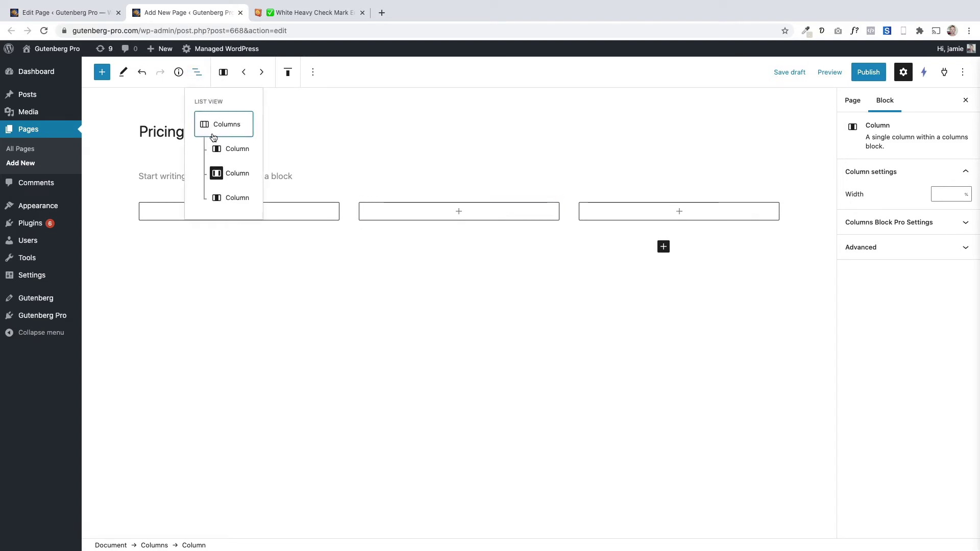
{"action": "left_click", "coordinate": [229, 198]}
{"action": "left_click", "coordinate": [195, 70]}
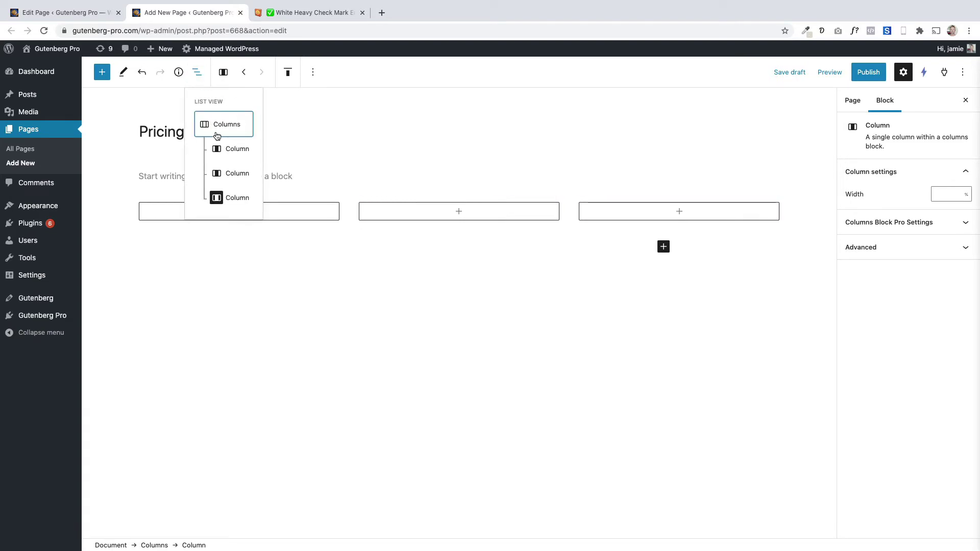
{"action": "left_click", "coordinate": [233, 144]}
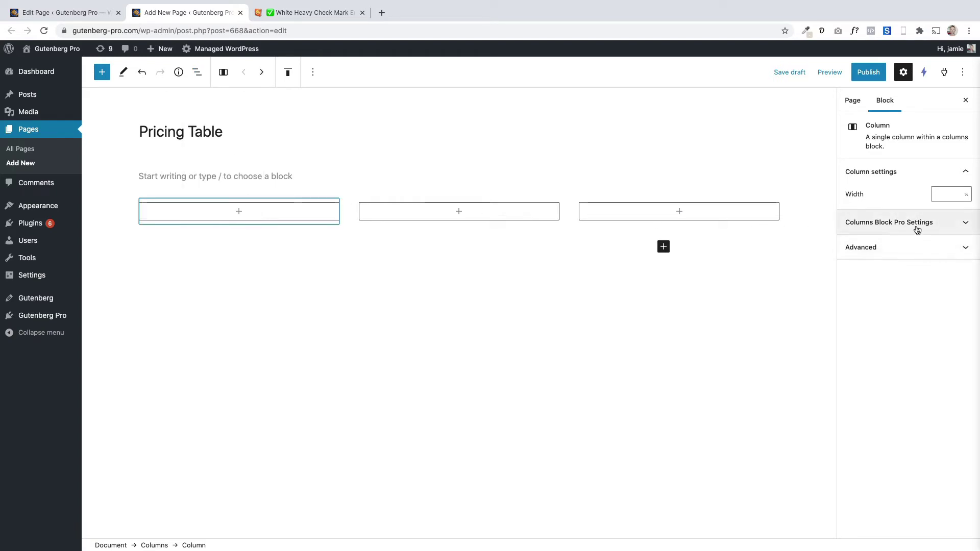
{"action": "left_click", "coordinate": [890, 228]}
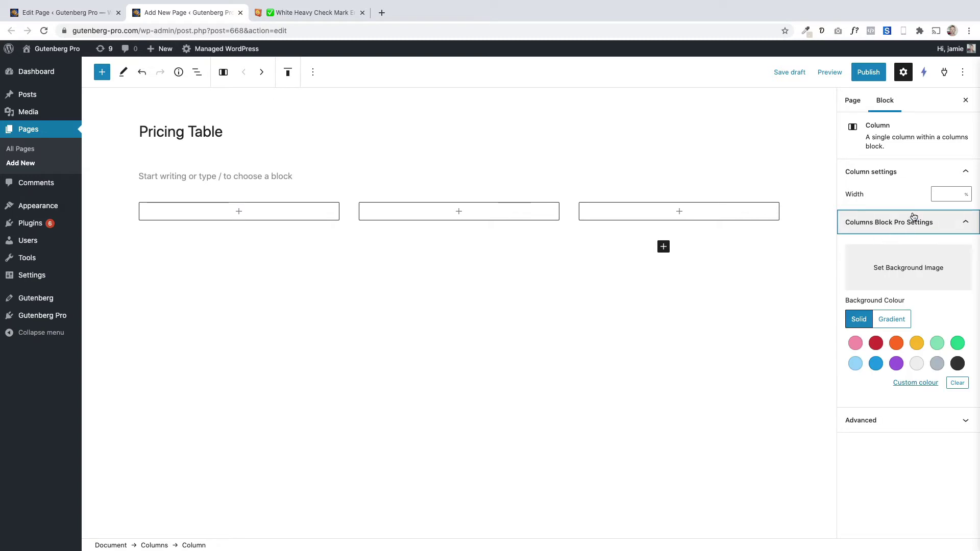
{"action": "left_click", "coordinate": [914, 383]}
{"action": "triple_click", "coordinate": [846, 526]}
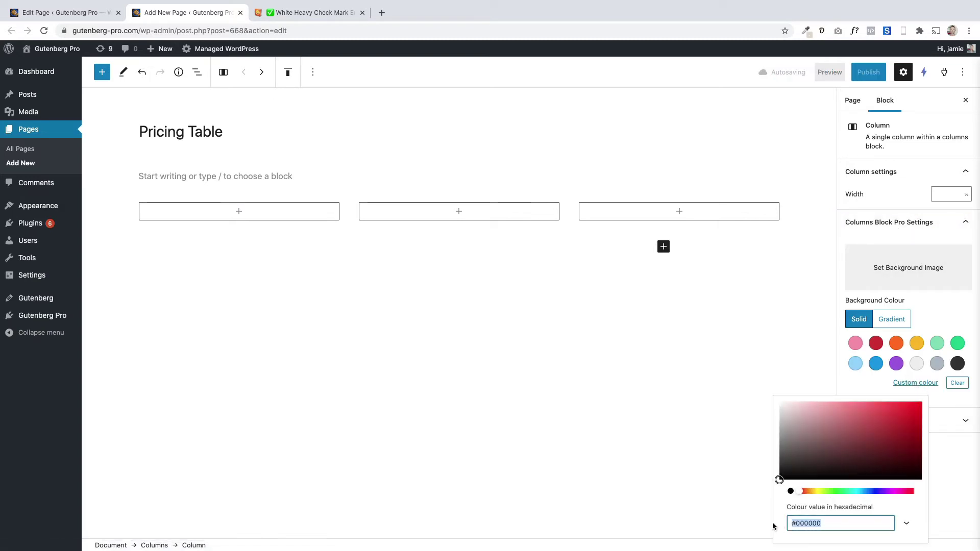
{"action": "type", "text": "#dcd8ca"}
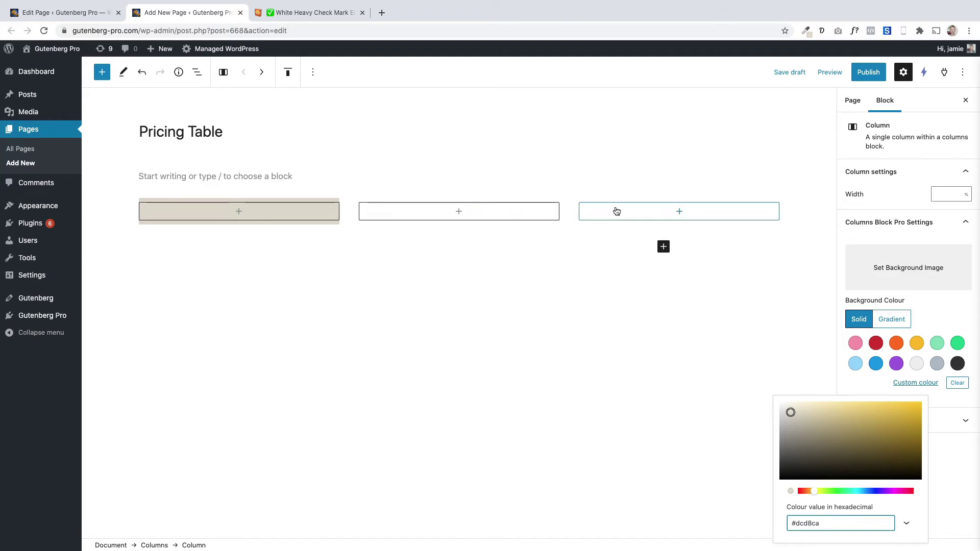
{"action": "left_click", "coordinate": [252, 226]}
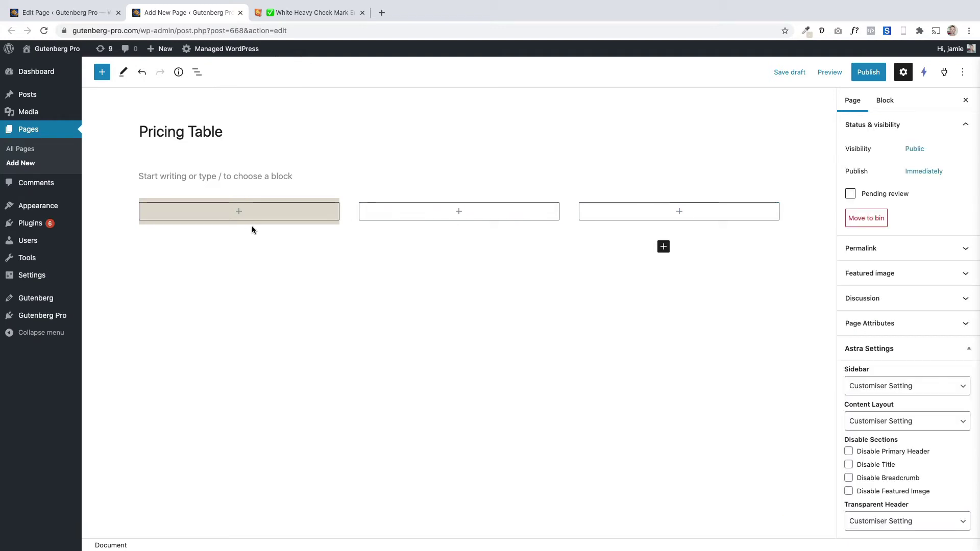
Inspect the finished page's Basic heading settings for reference.
{"action": "left_click", "coordinate": [88, 15]}
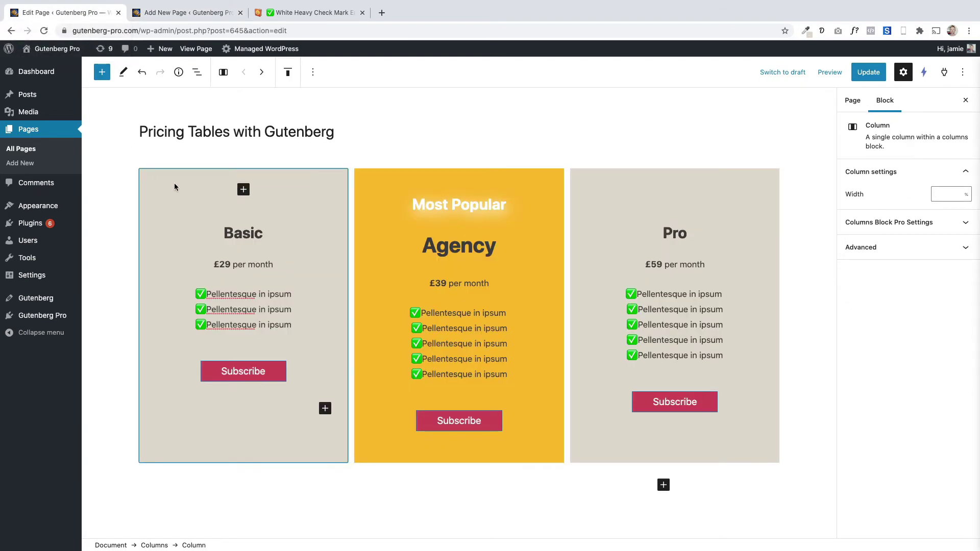
{"action": "left_click", "coordinate": [203, 16]}
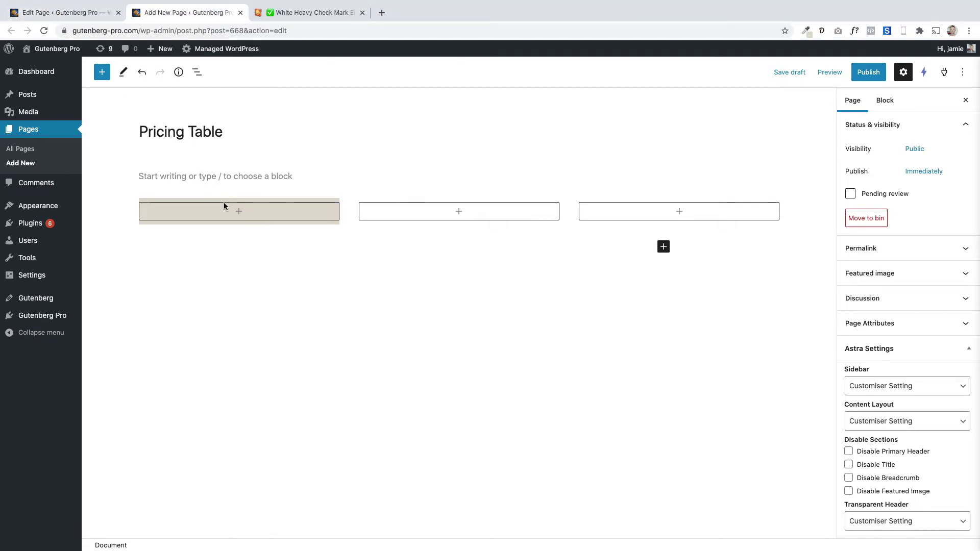
{"action": "left_click", "coordinate": [74, 13]}
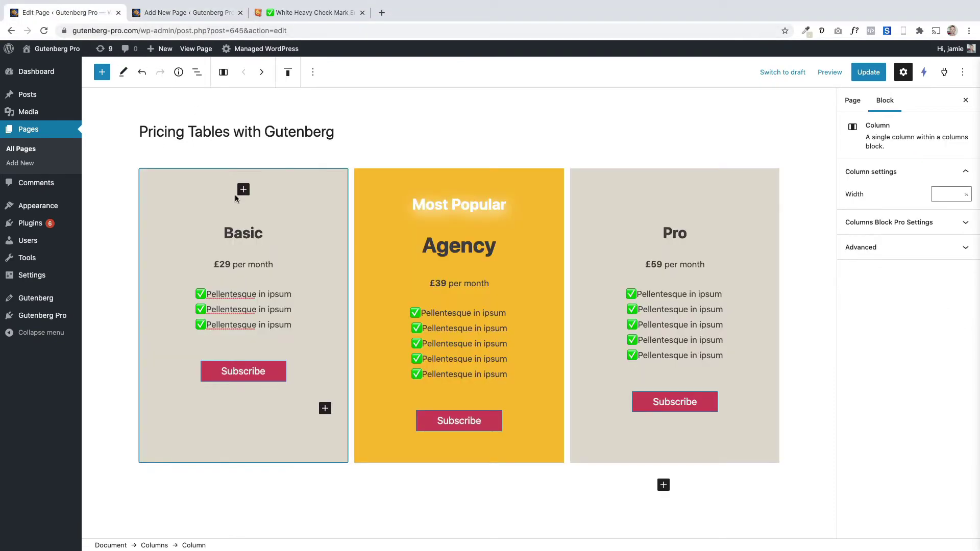
{"action": "double_click", "coordinate": [245, 229]}
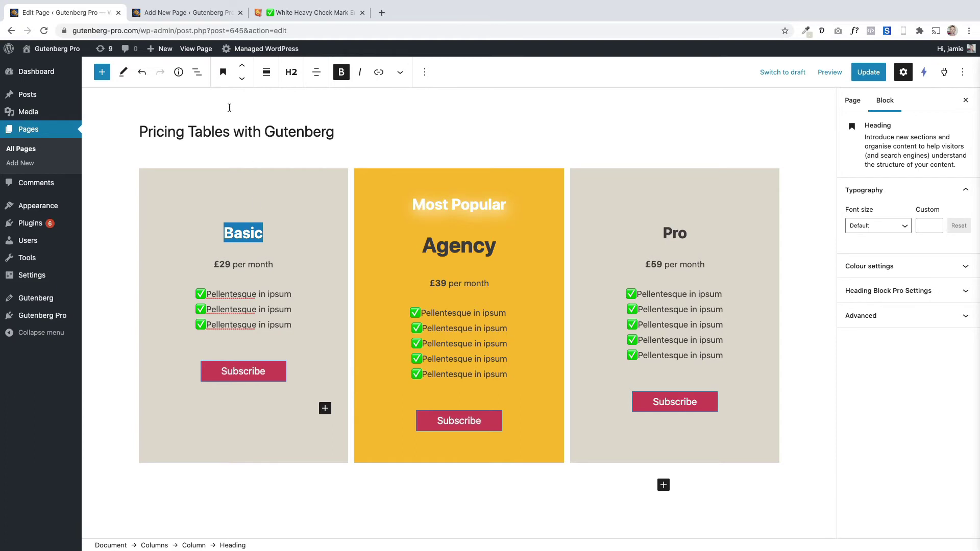
{"action": "key", "text": "ctrl+Tab"}
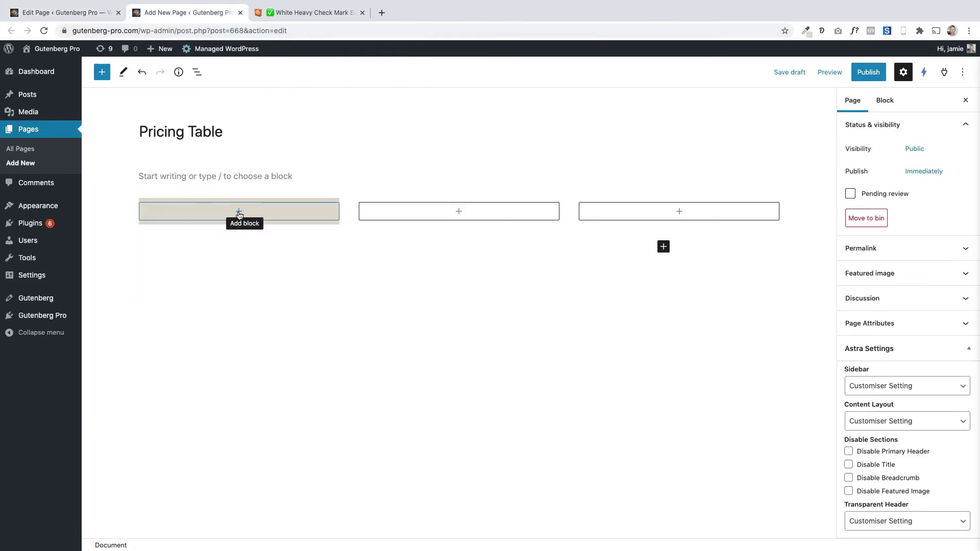
Add a centre-aligned 'Basic' heading to the beige first column.
{"action": "left_click", "coordinate": [238, 212]}
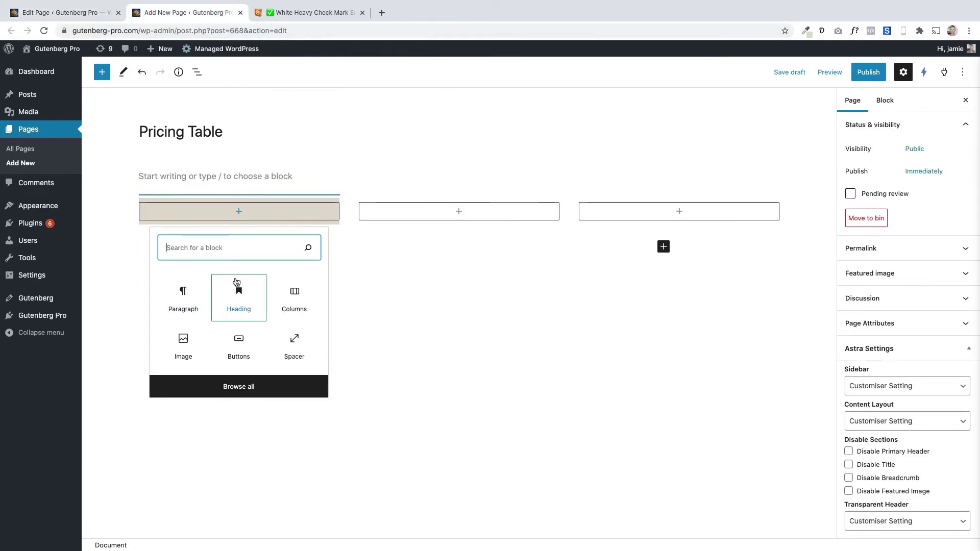
{"action": "type", "text": "heading"}
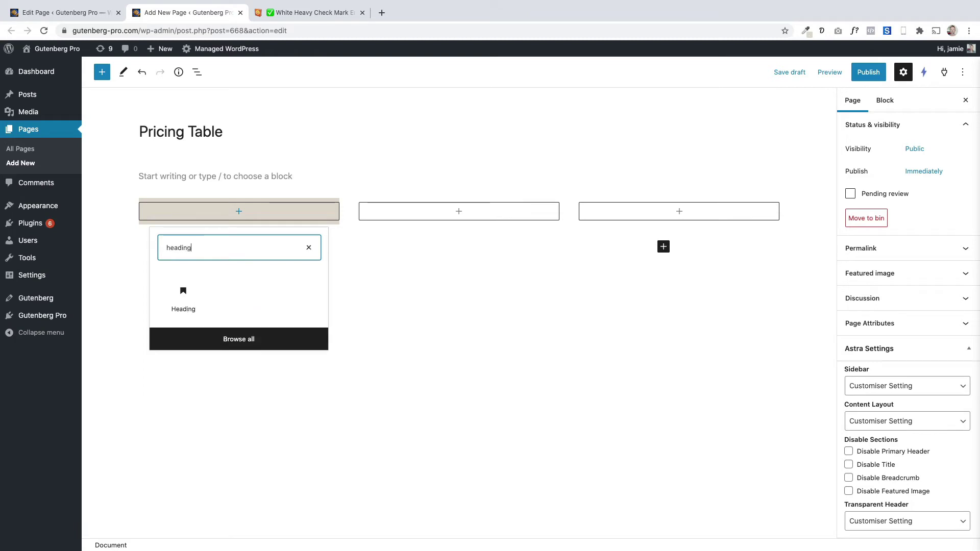
{"action": "left_click", "coordinate": [308, 247]}
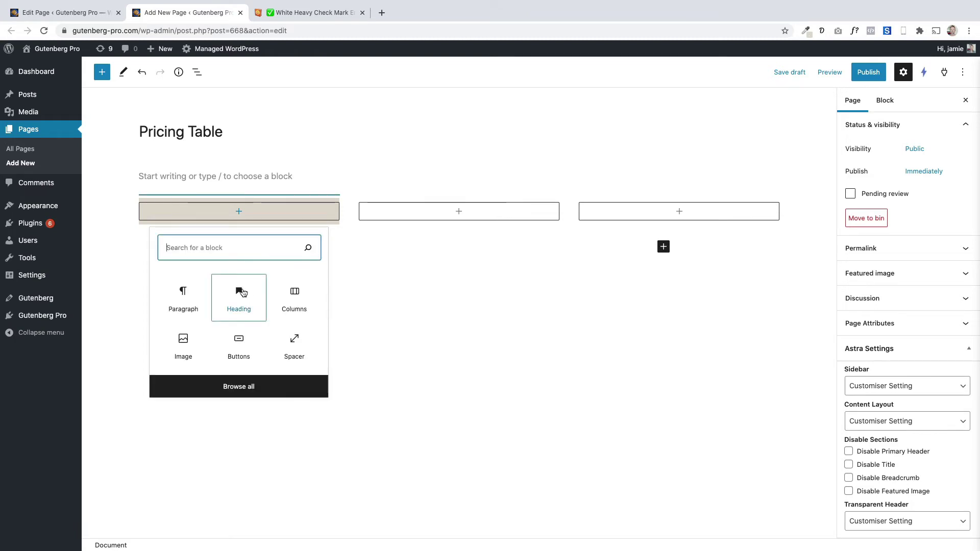
{"action": "left_click", "coordinate": [243, 292]}
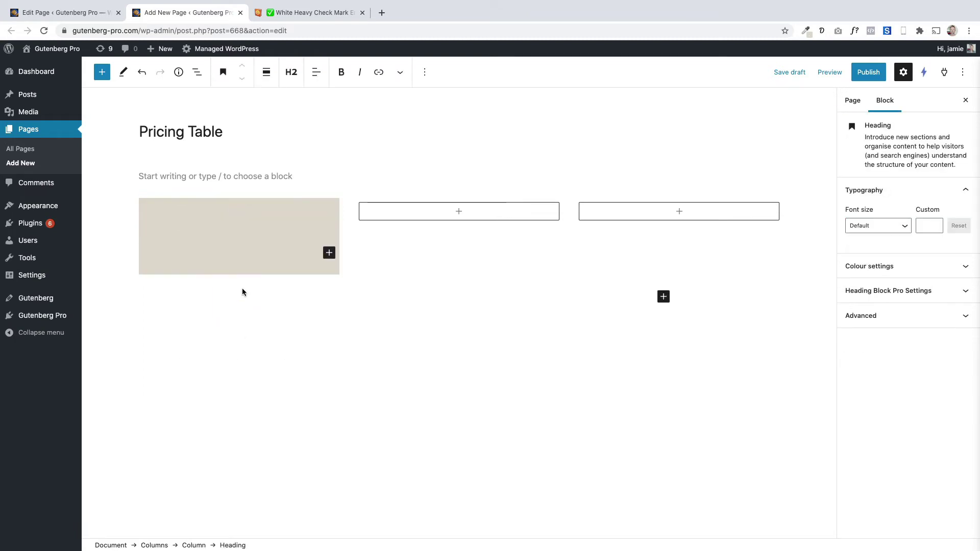
{"action": "type", "text": "Basic"}
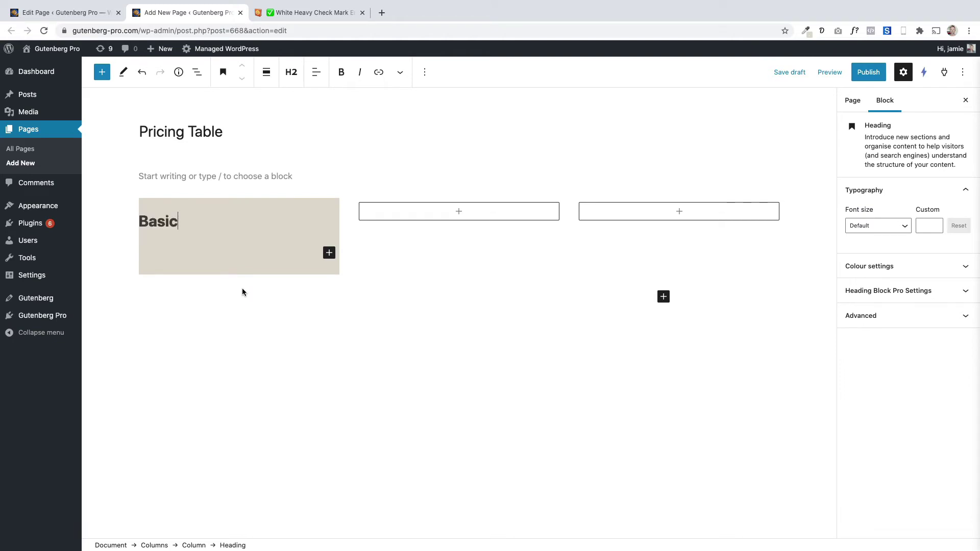
{"action": "left_click", "coordinate": [316, 72]}
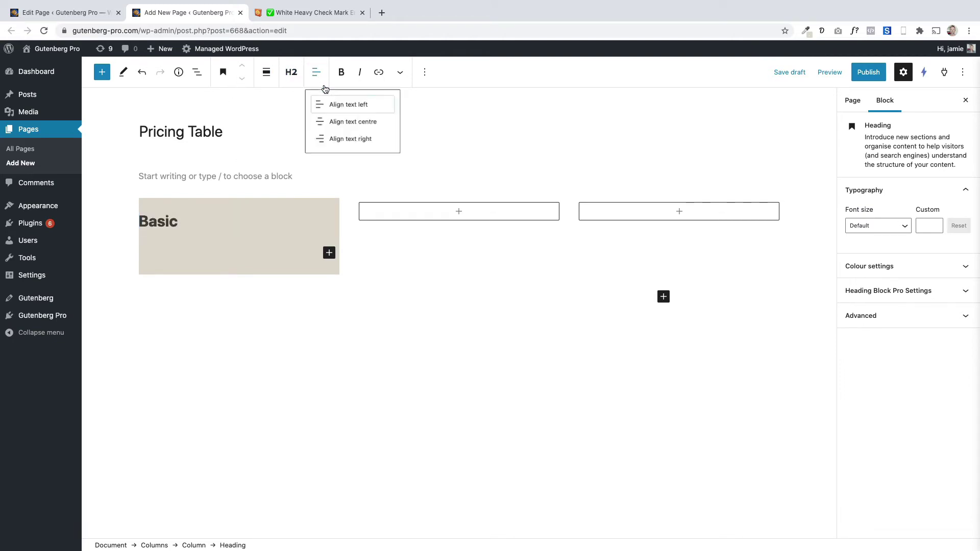
{"action": "left_click", "coordinate": [347, 125]}
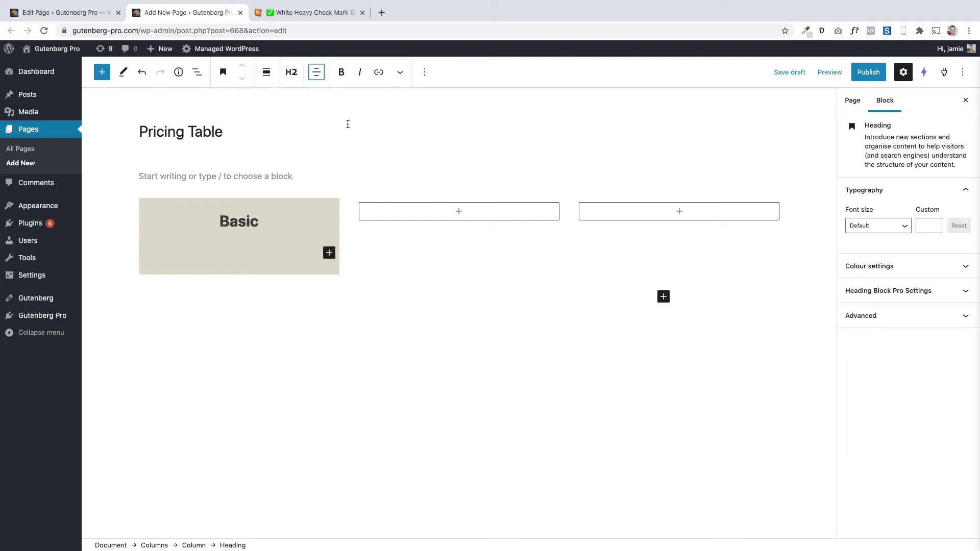
{"action": "left_click", "coordinate": [85, 15]}
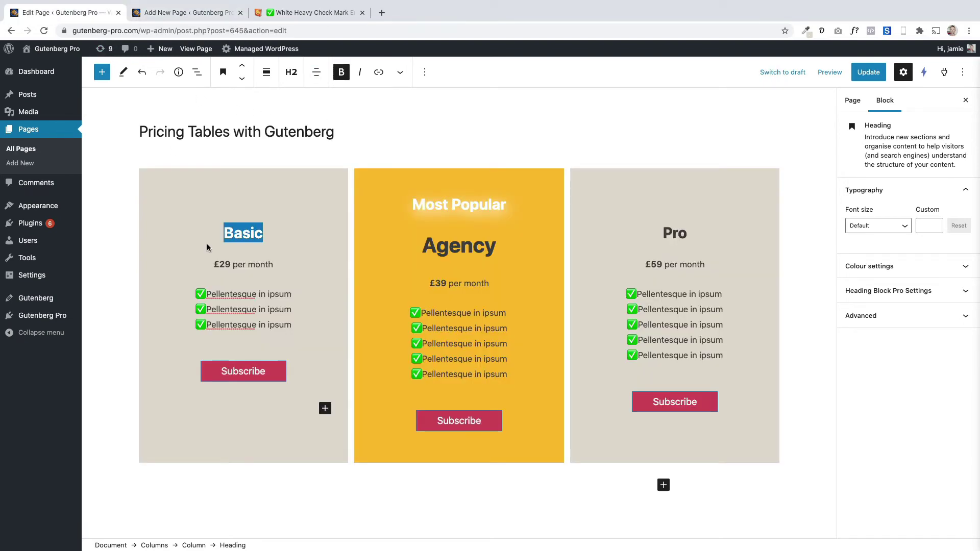
Copy the '£29 per month' line from the reference and paste it centred under the Basic heading.
{"action": "left_click_drag", "start_coordinate": [215, 263], "coordinate": [272, 264]}
{"action": "key", "text": "super+c"}
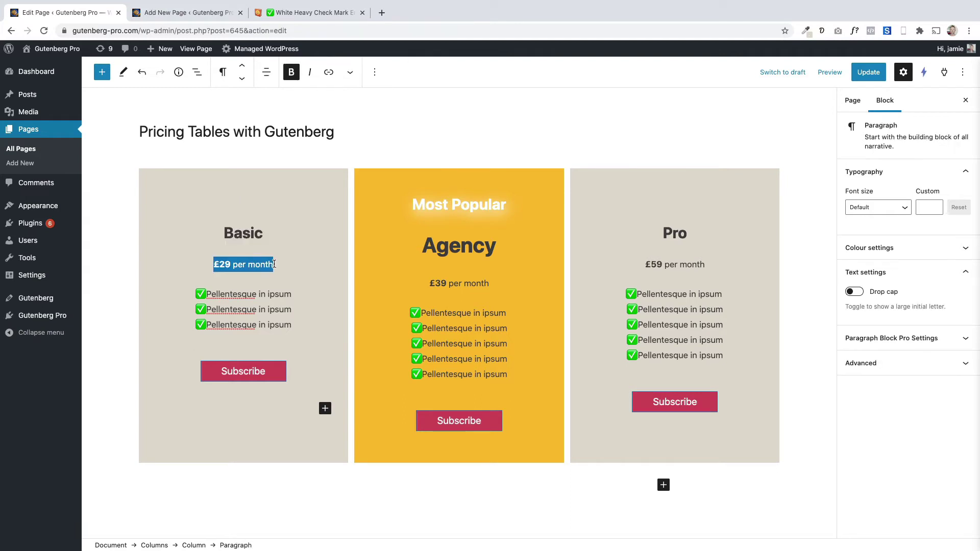
{"action": "left_click", "coordinate": [189, 13]}
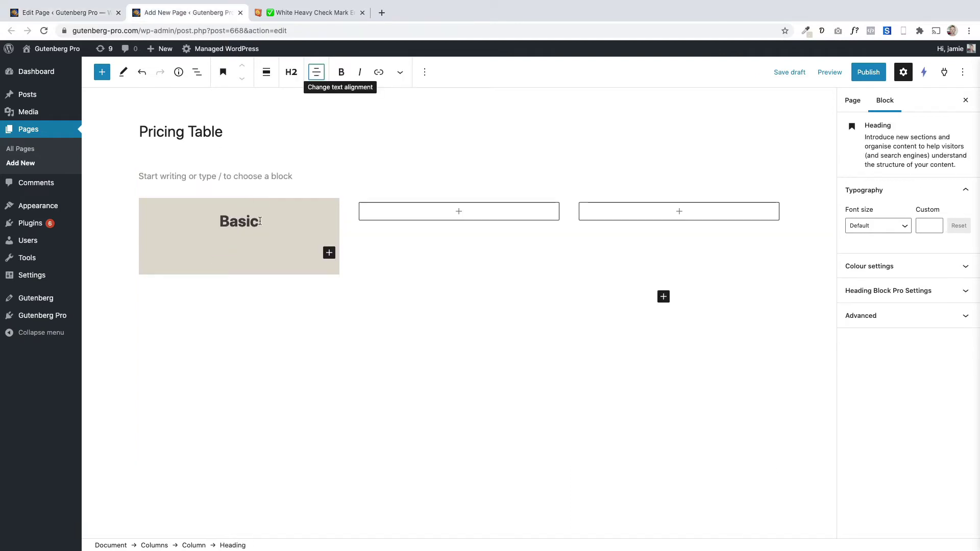
{"action": "left_click", "coordinate": [330, 253]}
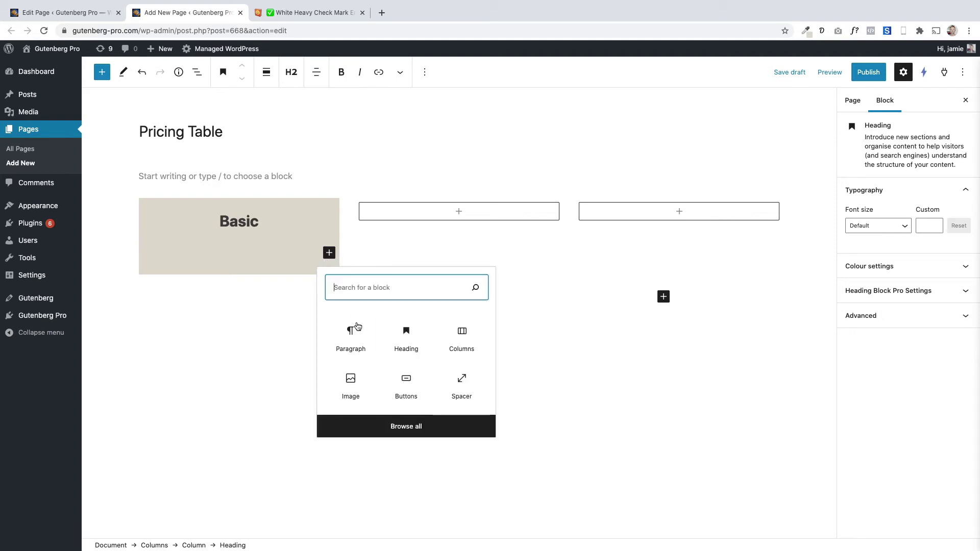
{"action": "left_click", "coordinate": [360, 329]}
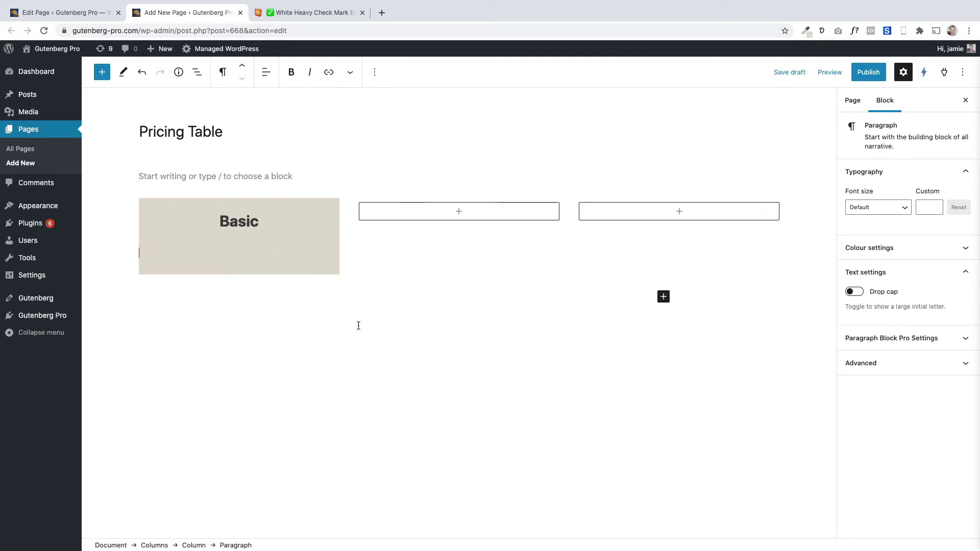
{"action": "key", "text": "super+v"}
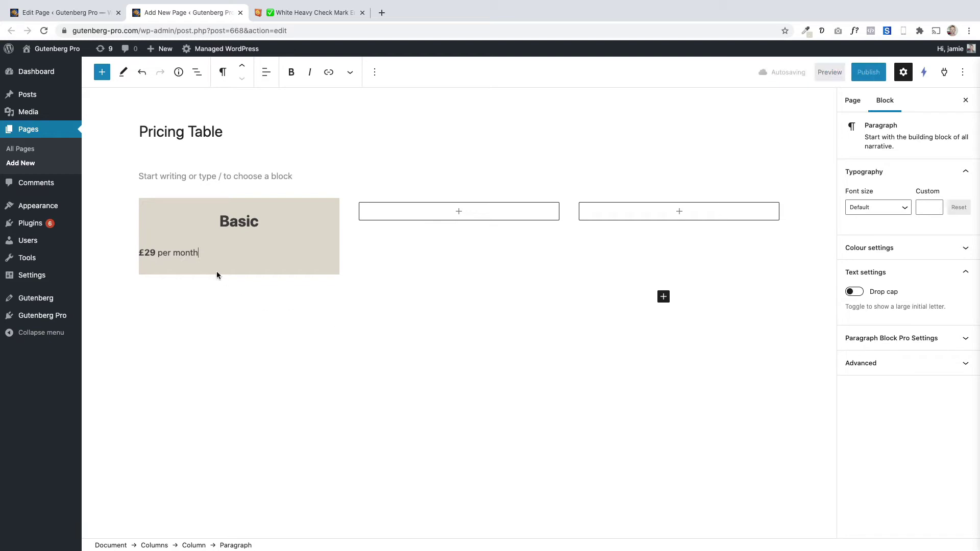
{"action": "left_click", "coordinate": [267, 72]}
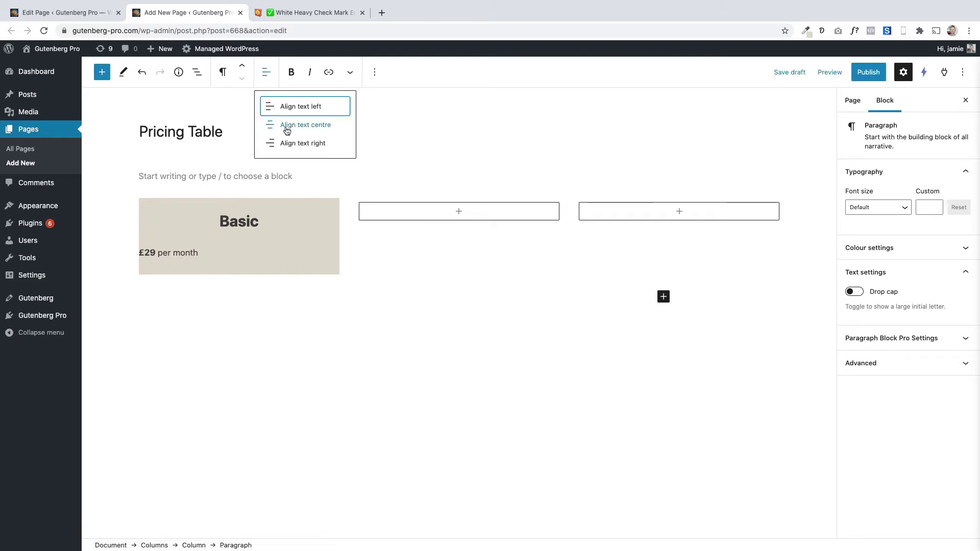
{"action": "left_click", "coordinate": [286, 128]}
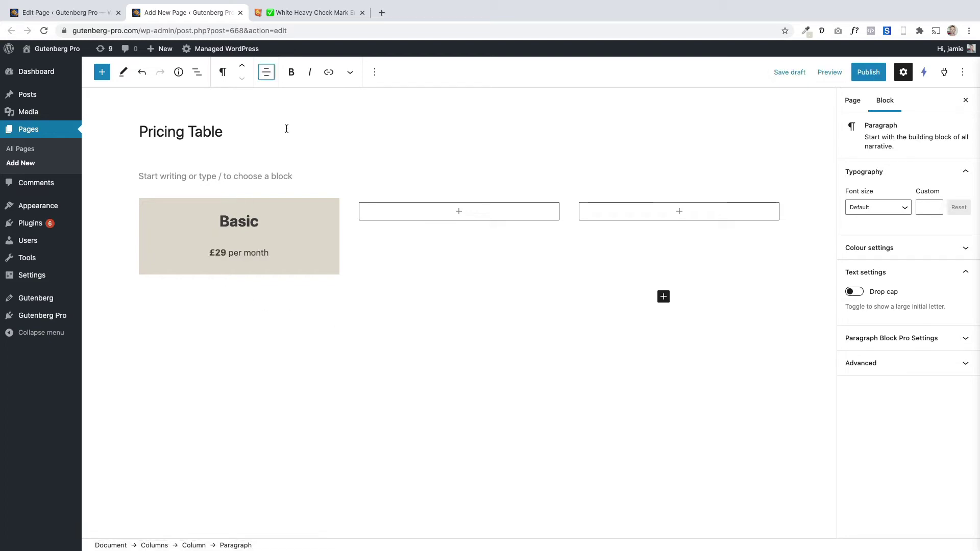
{"action": "key", "text": "ctrl+shift+Tab"}
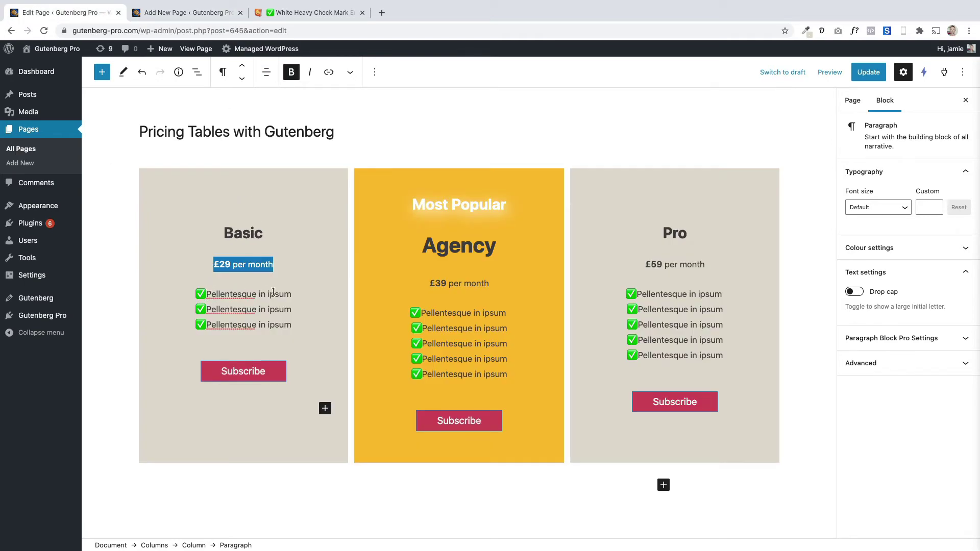
{"action": "left_click", "coordinate": [301, 13]}
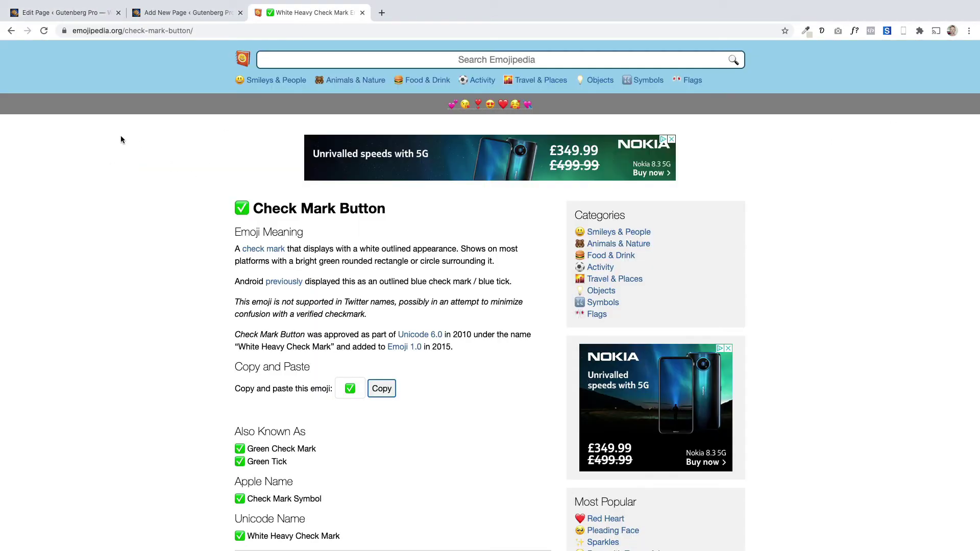
Copy the ✅ emoji from Emojipedia's Check Mark Button page.
{"action": "double_click", "coordinate": [84, 31]}
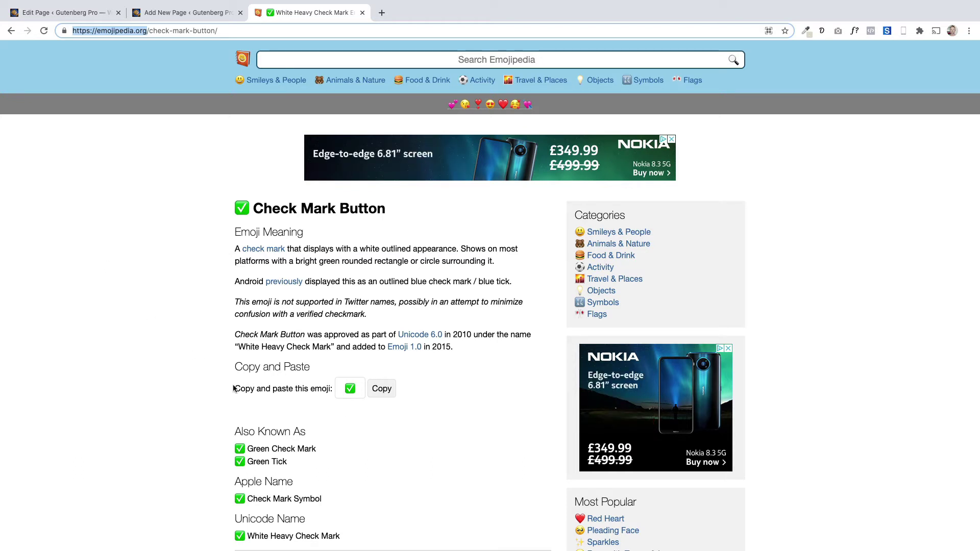
{"action": "left_click_drag", "start_coordinate": [233, 389], "coordinate": [333, 390]}
{"action": "left_click", "coordinate": [376, 390]}
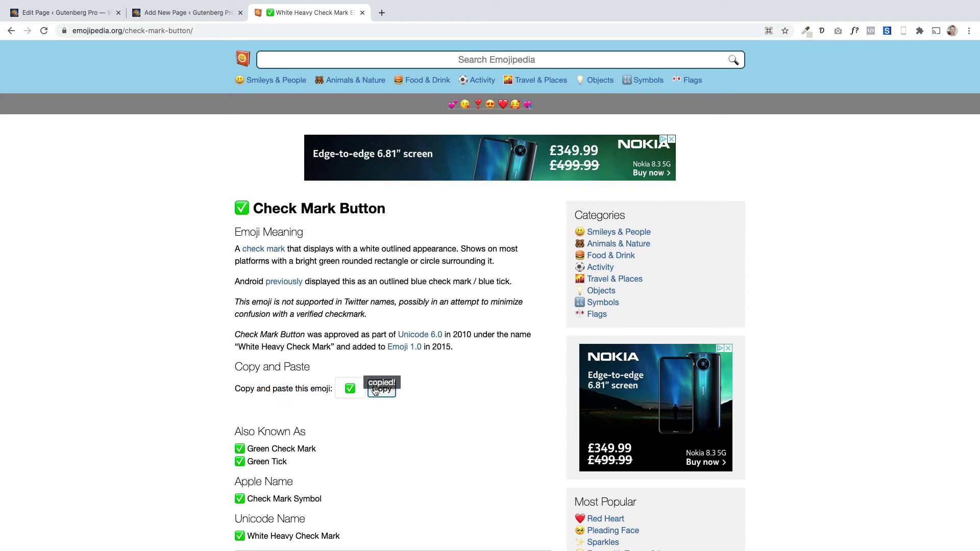
Start a ✅ placeholder feature line in a new paragraph under the £29 per month price.
{"action": "left_click", "coordinate": [177, 17]}
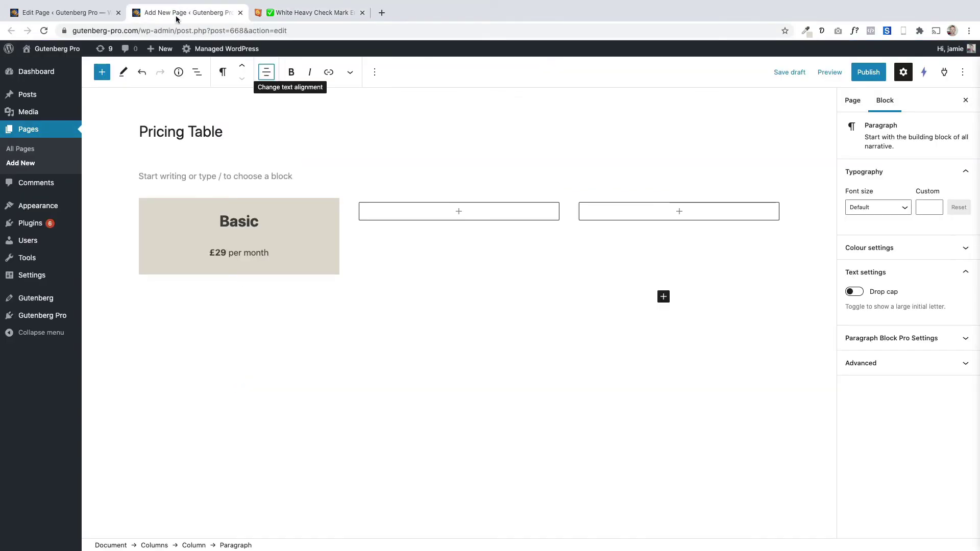
{"action": "left_click", "coordinate": [273, 255]}
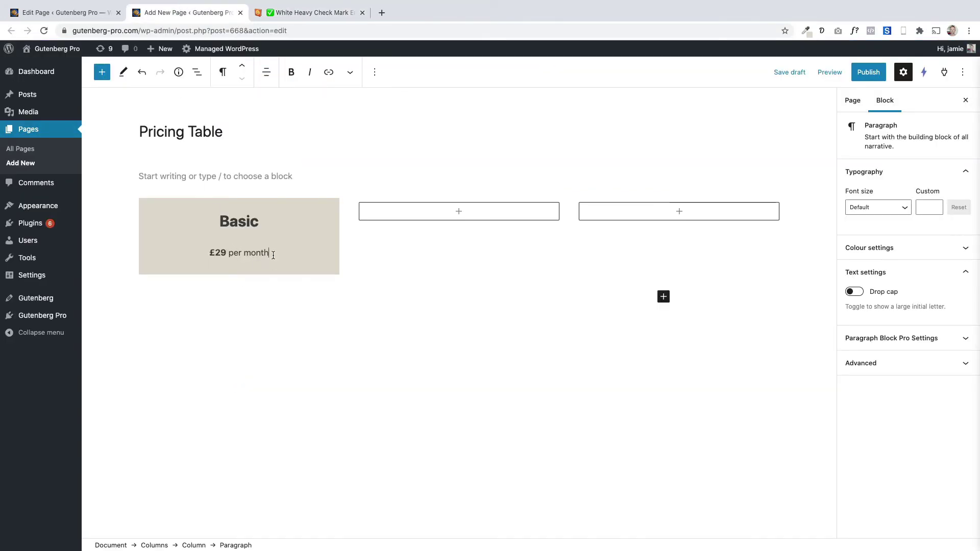
{"action": "key", "text": "Return"}
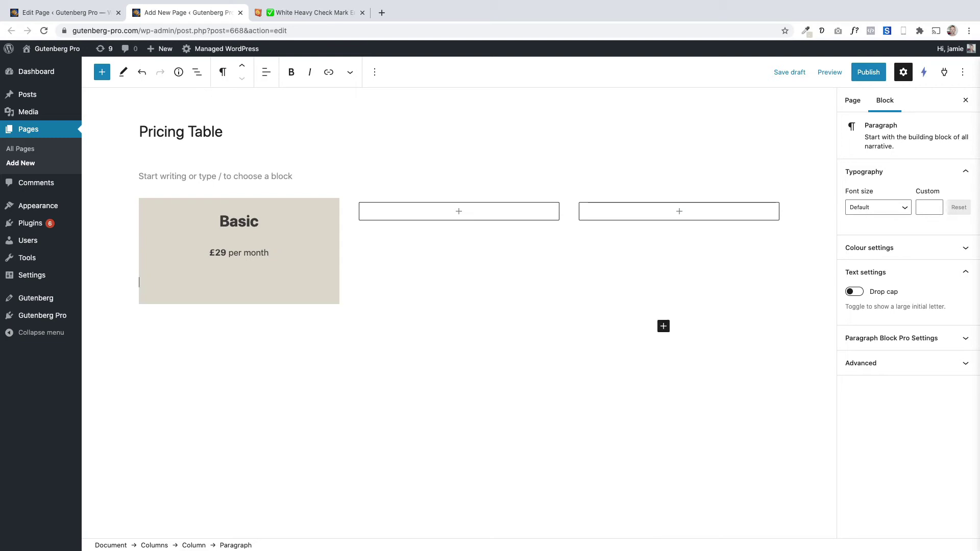
{"action": "key", "text": "super+v"}
{"action": "type", "text": "ajk dfahdf hdfafdadsflkasd f"}
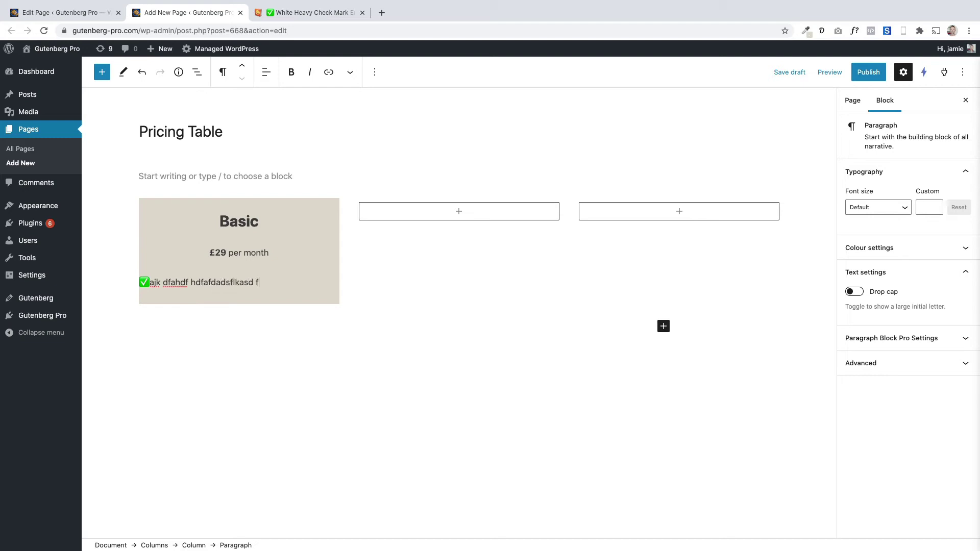
{"action": "type", "text": "lk"}
Add two more ✅ placeholder feature lines using Shift+Enter line breaks.
{"action": "key", "text": "shift+Return"}
{"action": "key", "text": "super+v"}
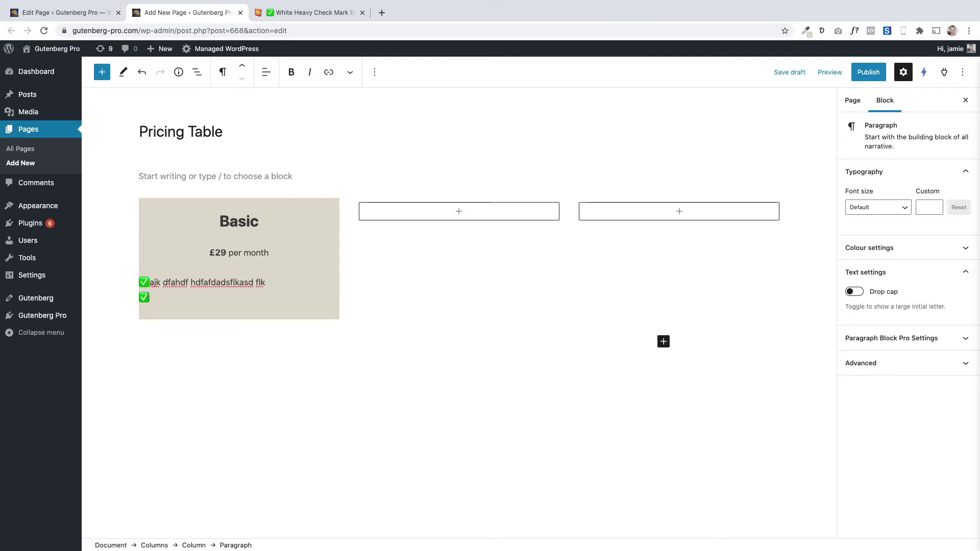
{"action": "type", "text": "alkjfd lkajdsflkjalkd jfljasdlfk"}
{"action": "key", "text": "shift+Return"}
{"action": "type", "text": "lkaj sdflkjl"}
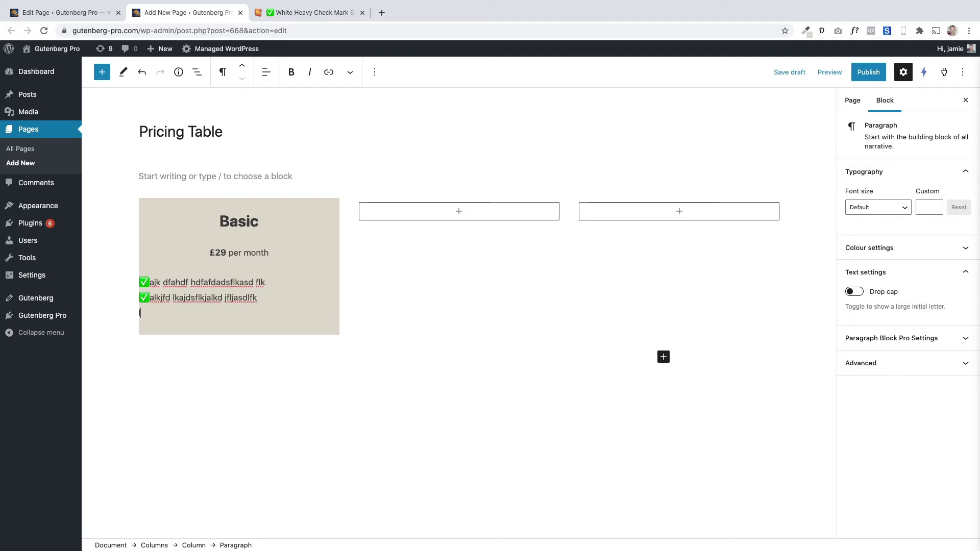
{"action": "type", "text": " jdfs"}
{"action": "key", "text": "BackSpace"}
{"action": "key", "text": "BackSpace"}
{"action": "key", "text": "BackSpace"}
{"action": "key", "text": "BackSpace"}
{"action": "key", "text": "BackSpace"}
{"action": "key", "text": "BackSpace"}
{"action": "key", "text": "BackSpace"}
{"action": "key", "text": "super+v"}
{"action": "type", "text": "alkdf klajsdfljsdalfjldksajf"}
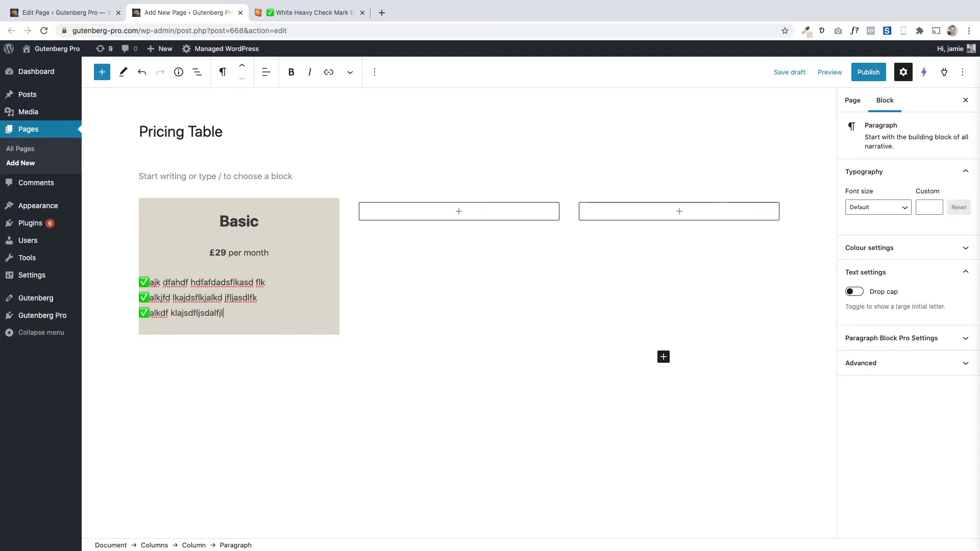
{"action": "left_click", "coordinate": [99, 15]}
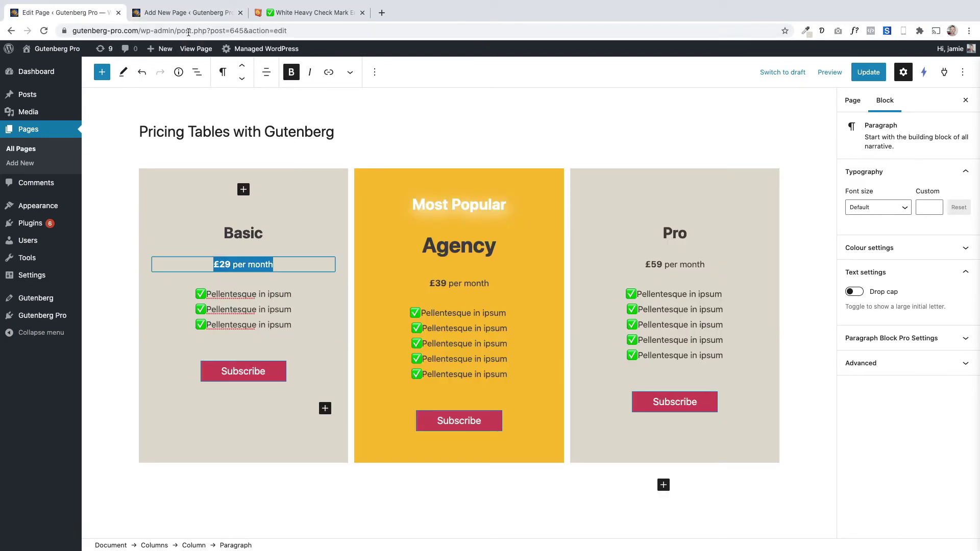
{"action": "left_click", "coordinate": [189, 15]}
Insert a Buttons block below the feature lines with a button labelled 'Subscribe'.
{"action": "key", "text": "Return"}
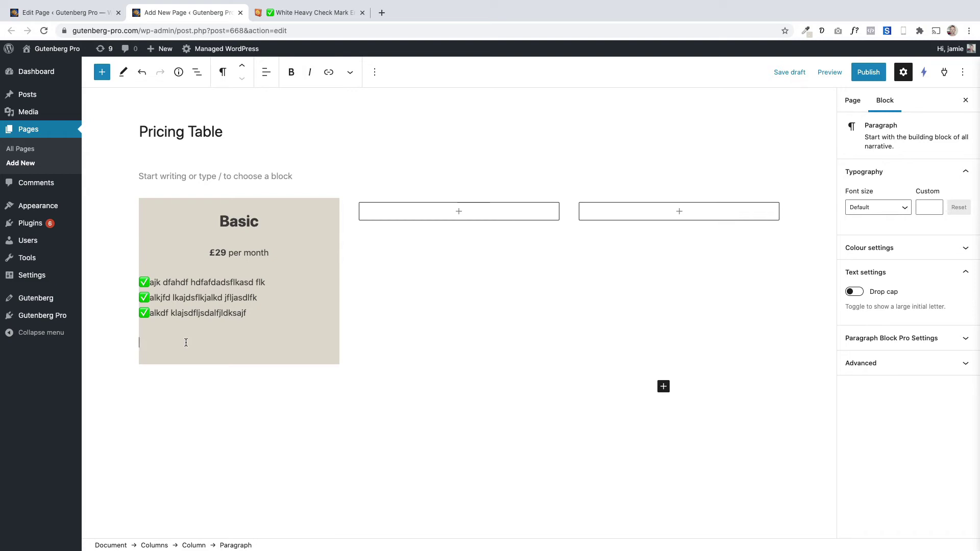
{"action": "type", "text": "/buttons"}
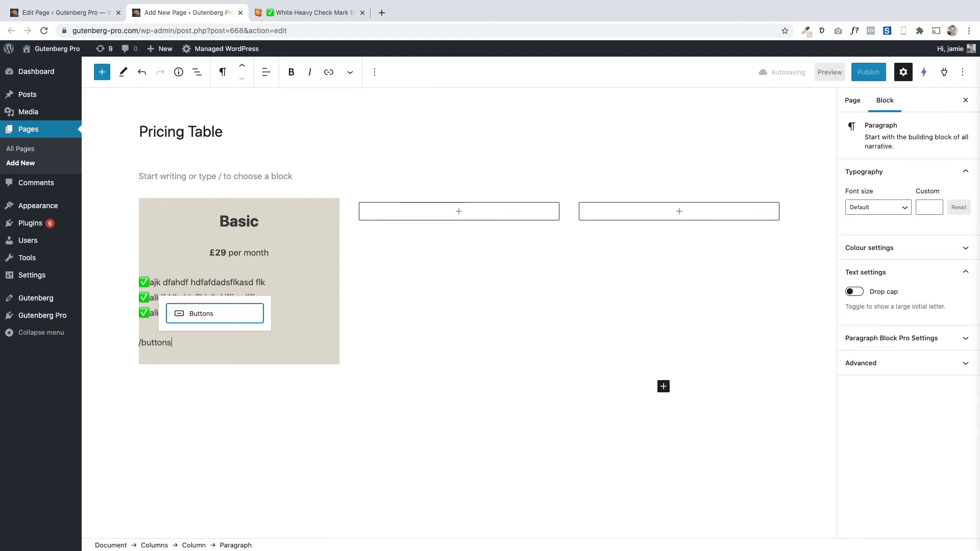
{"action": "left_click", "coordinate": [198, 313]}
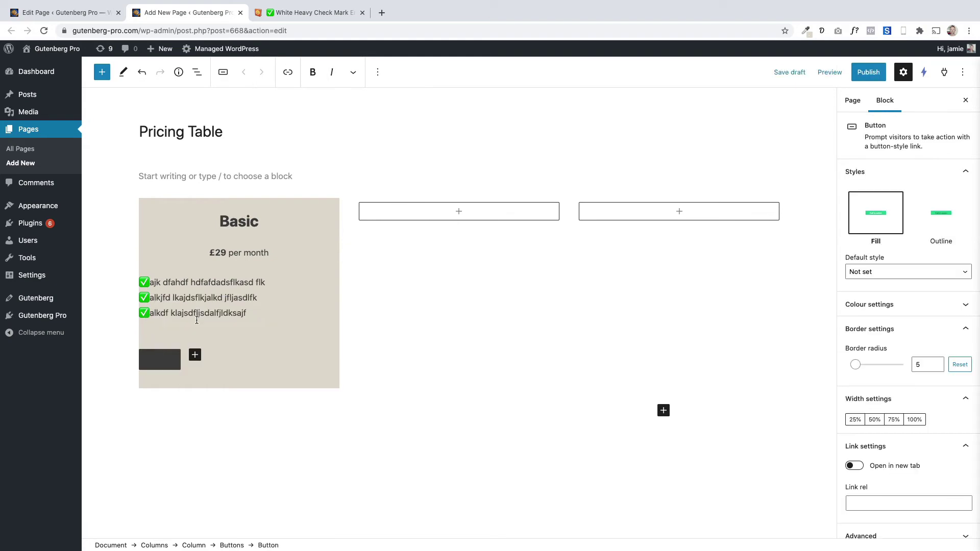
{"action": "left_click", "coordinate": [61, 12]}
{"action": "left_click", "coordinate": [182, 18]}
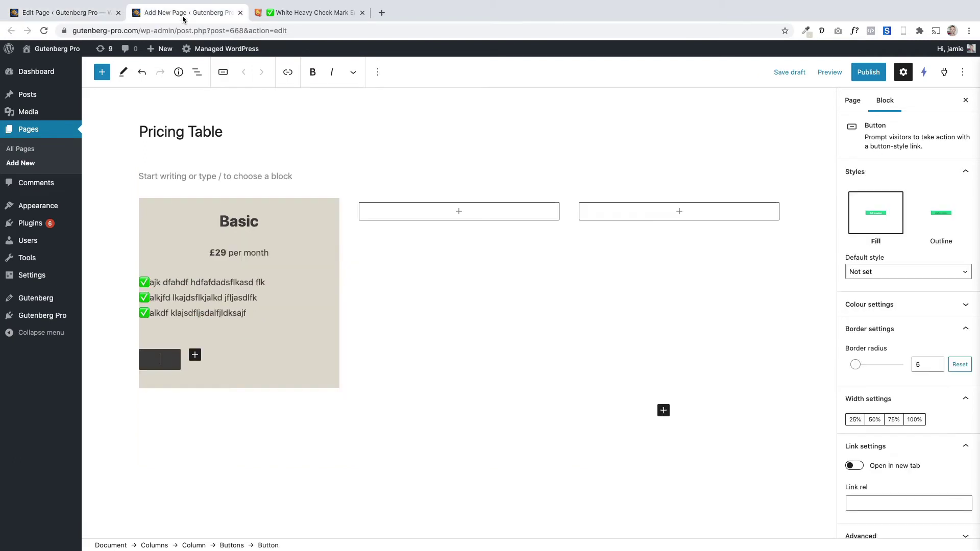
{"action": "type", "text": "Subs"}
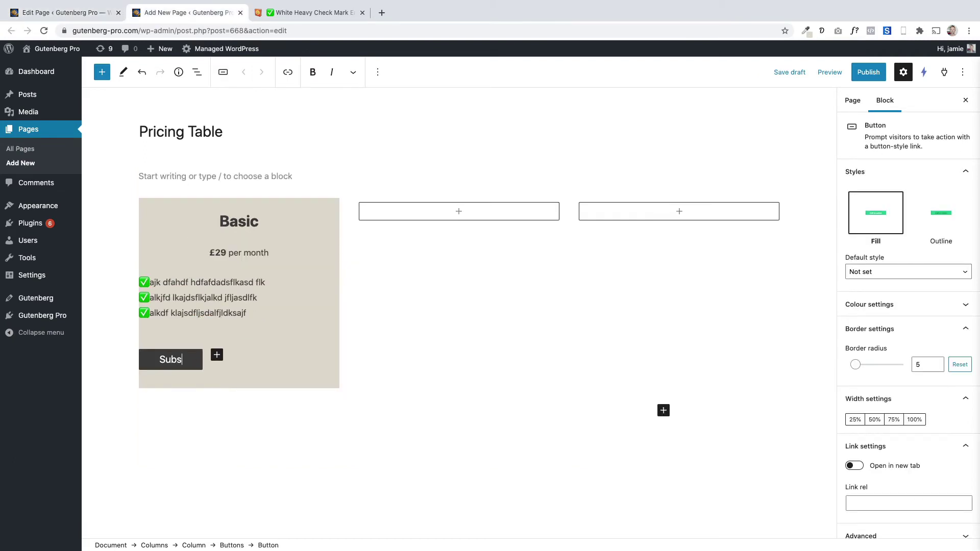
{"action": "type", "text": "cribe"}
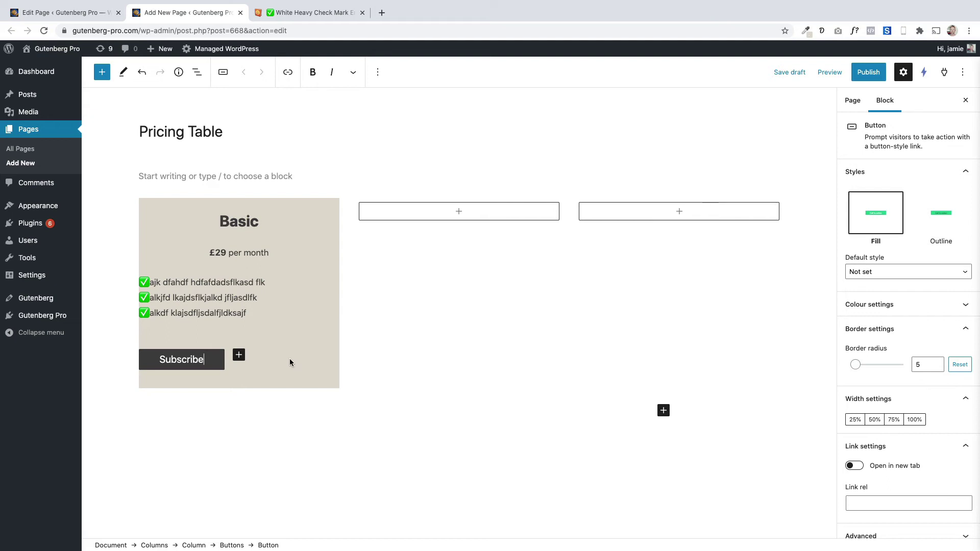
{"action": "left_click", "coordinate": [197, 72]}
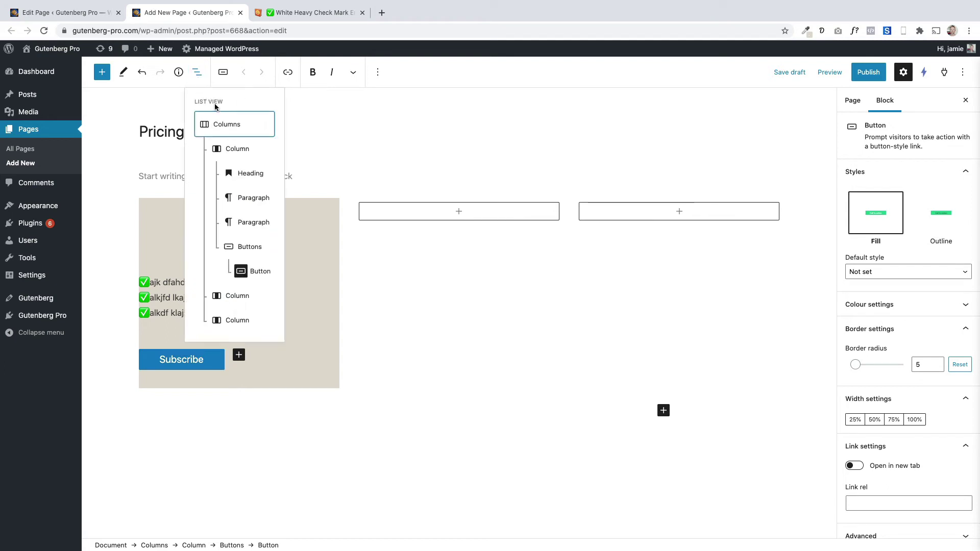
Set the Buttons block's content justification to centre so the Subscribe button sits mid-column.
{"action": "left_click", "coordinate": [251, 248]}
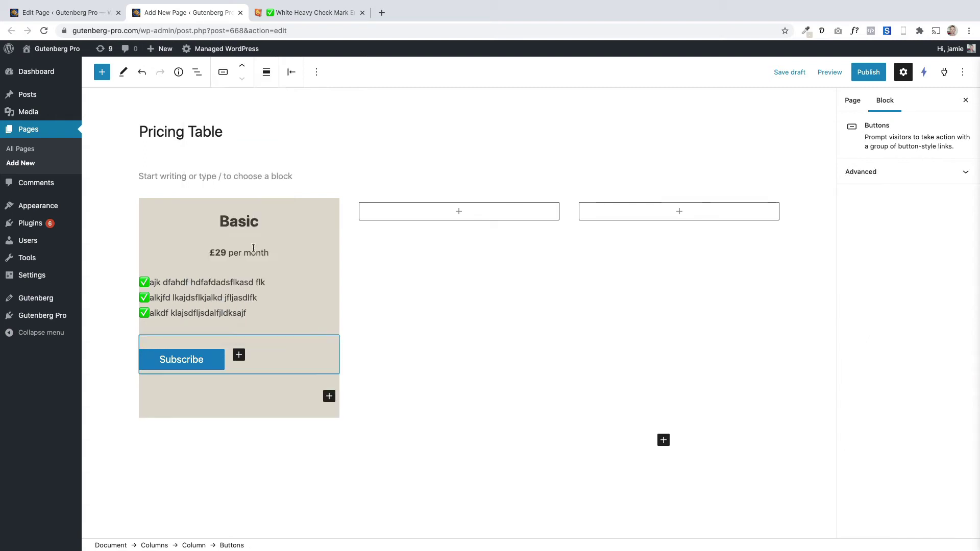
{"action": "left_click", "coordinate": [290, 72]}
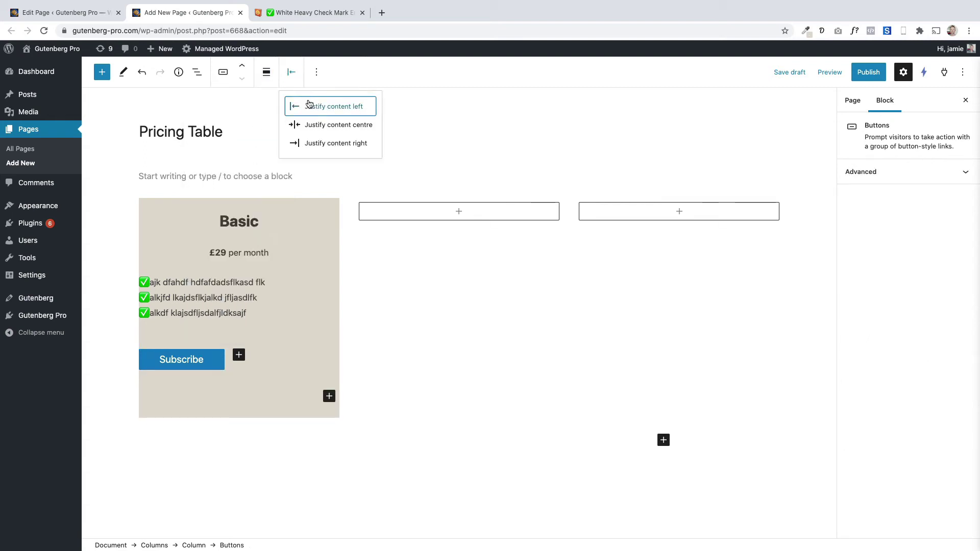
{"action": "left_click", "coordinate": [317, 126]}
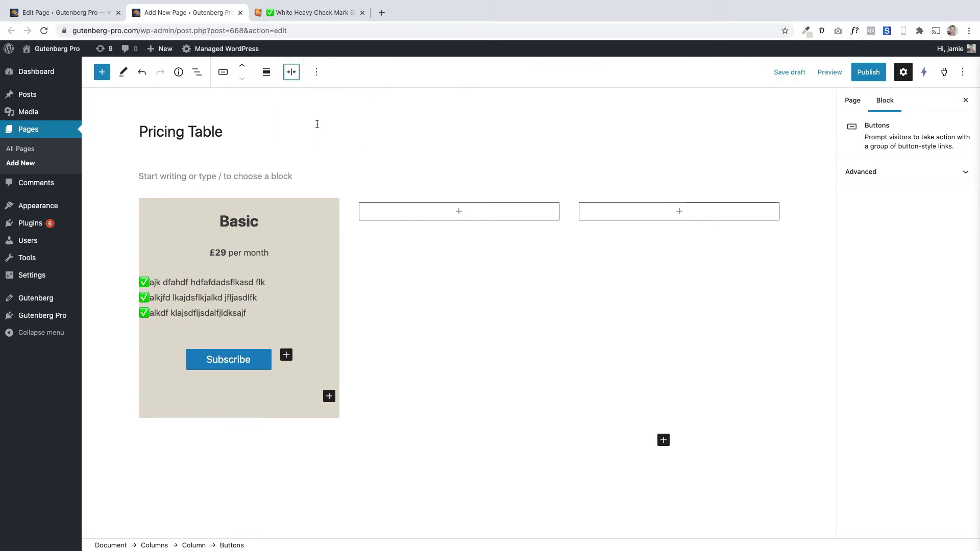
{"action": "left_click", "coordinate": [92, 13]}
{"action": "left_click", "coordinate": [153, 180]}
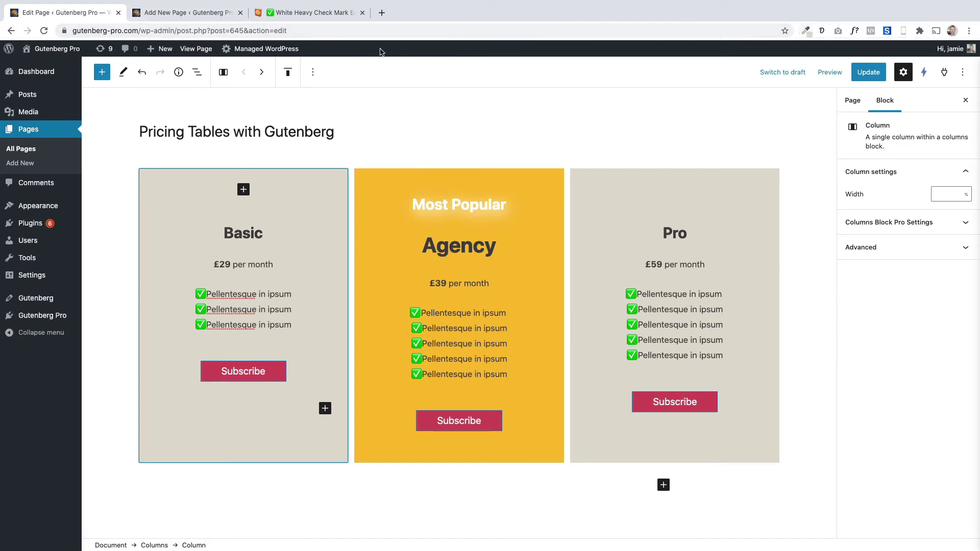
{"action": "left_click", "coordinate": [205, 13]}
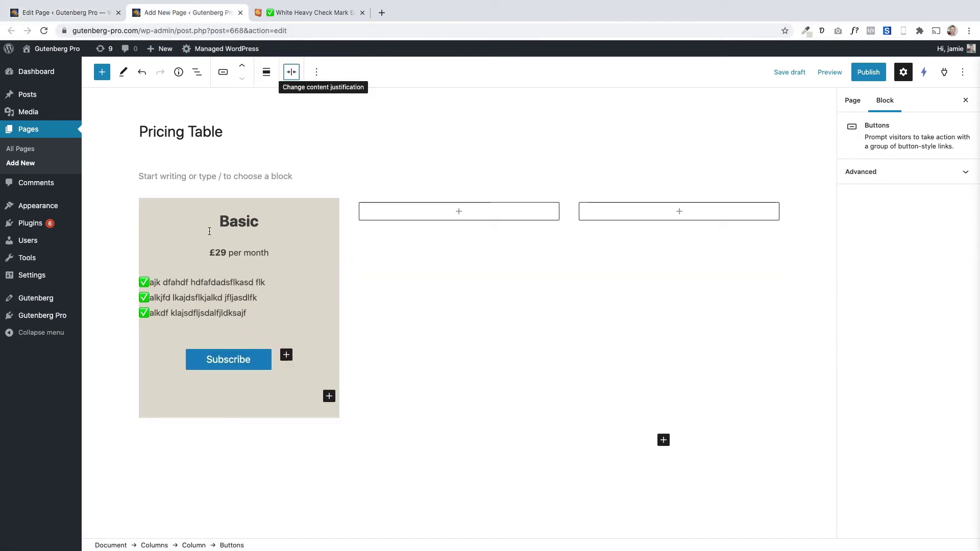
{"action": "left_click", "coordinate": [195, 359]}
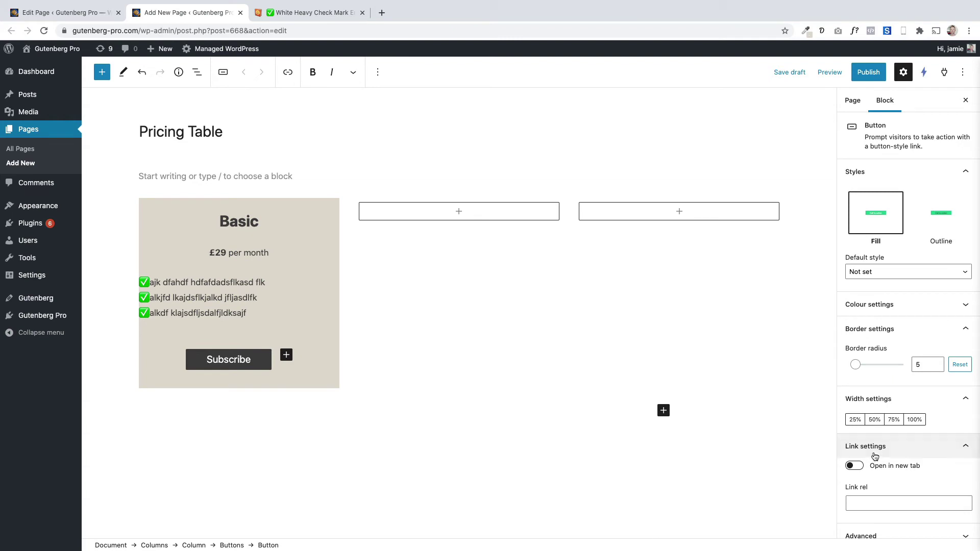
Apply the Vivid red background colour swatch to the Subscribe button.
{"action": "scroll", "coordinate": [898, 392], "scroll_direction": "down", "scroll_amount": 2}
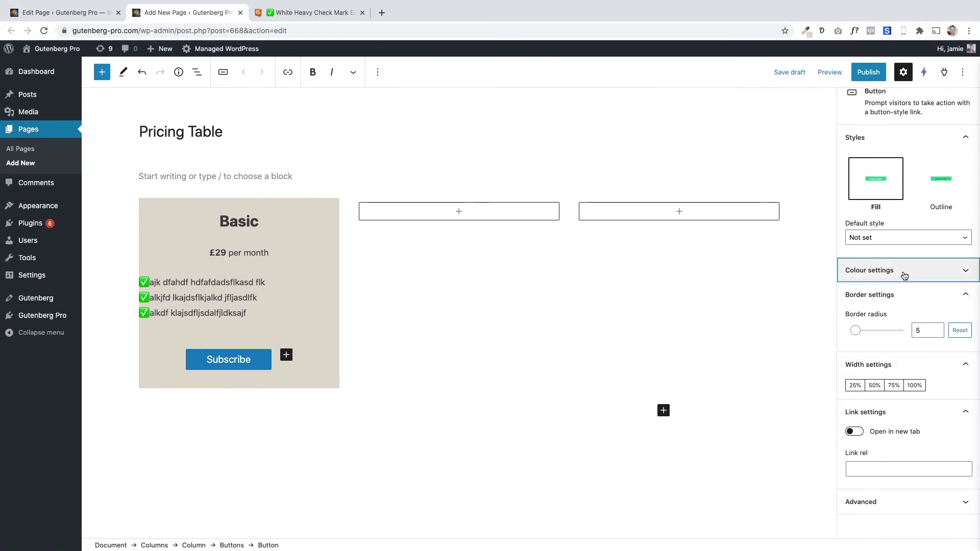
{"action": "left_click", "coordinate": [903, 273]}
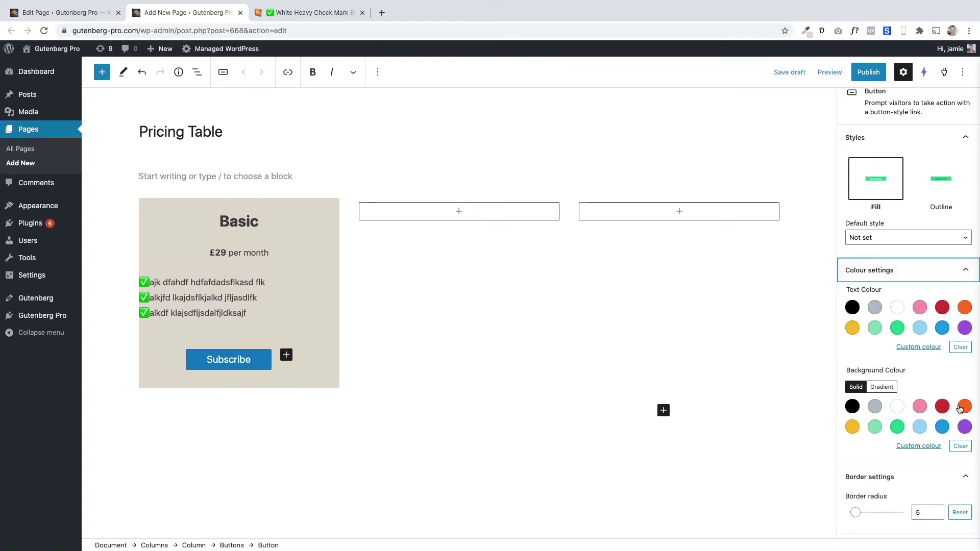
{"action": "left_click", "coordinate": [942, 406]}
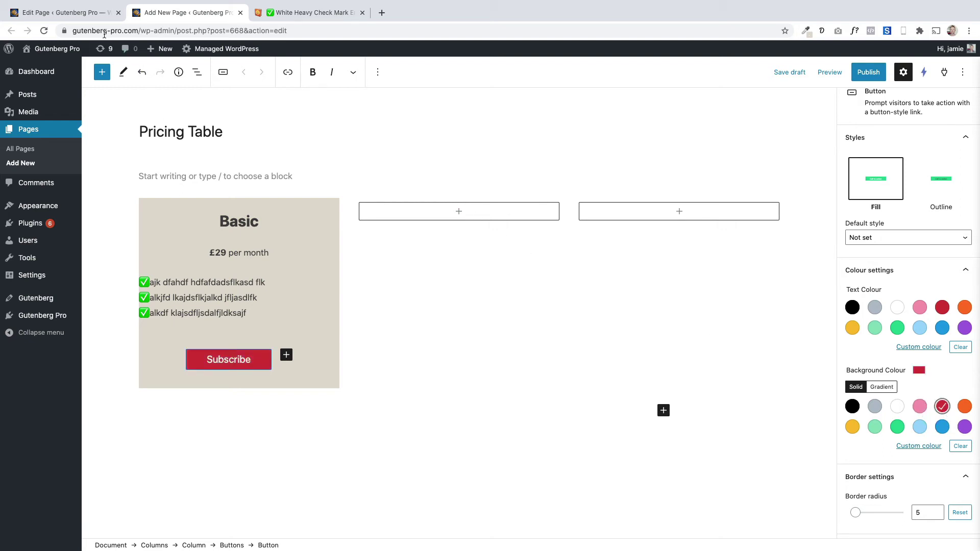
{"action": "left_click", "coordinate": [96, 19]}
{"action": "left_click", "coordinate": [164, 15]}
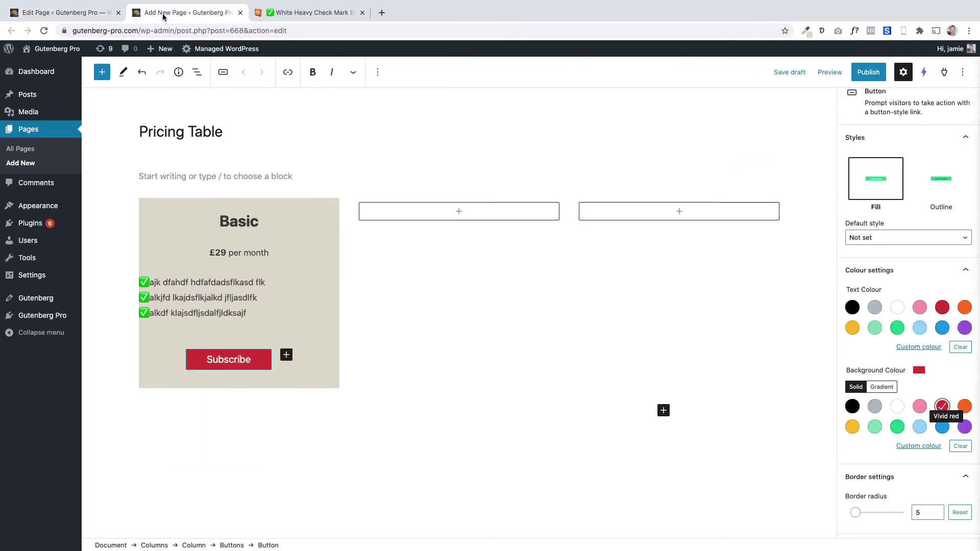
{"action": "left_click", "coordinate": [175, 207]}
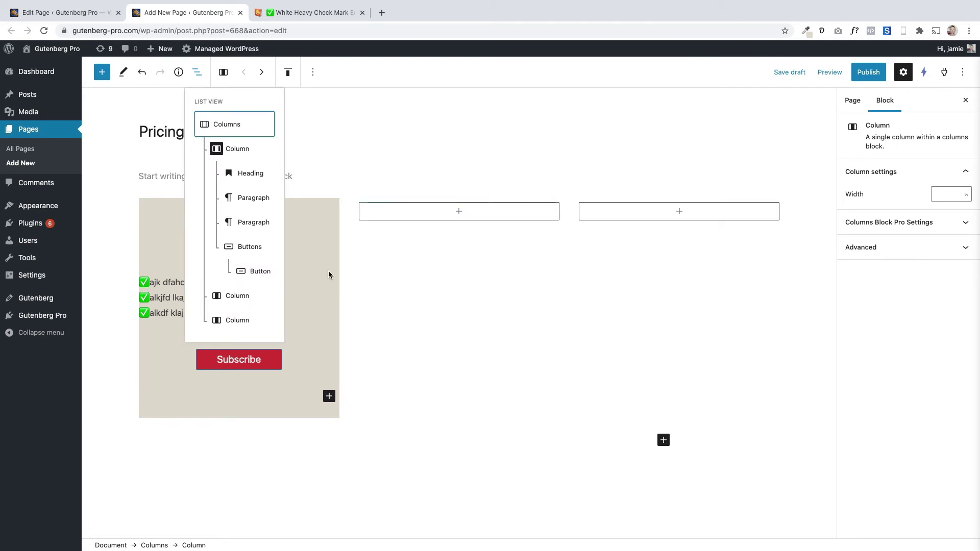
Select the Basic pricing column and look over its extra styling settings.
{"action": "left_click", "coordinate": [326, 205]}
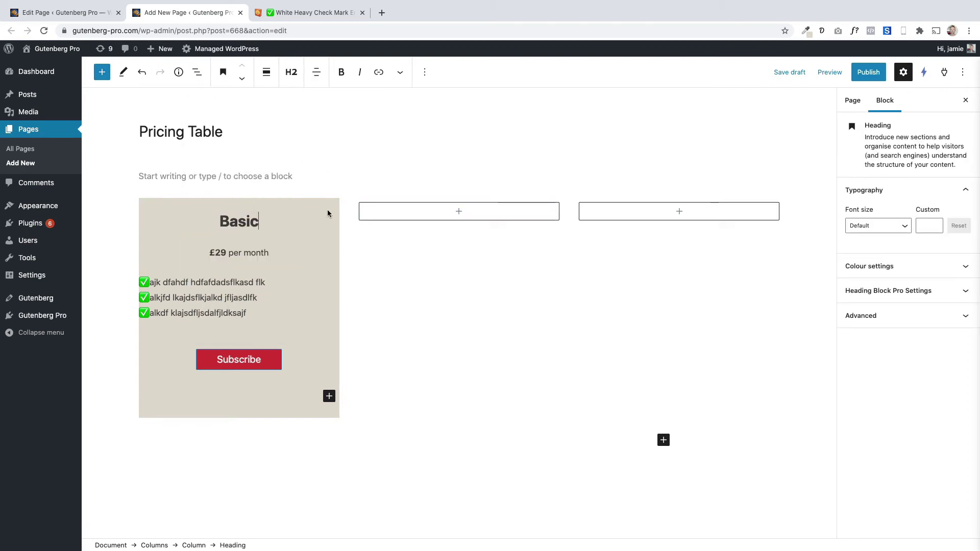
{"action": "left_click", "coordinate": [171, 205]}
{"action": "left_click", "coordinate": [891, 224]}
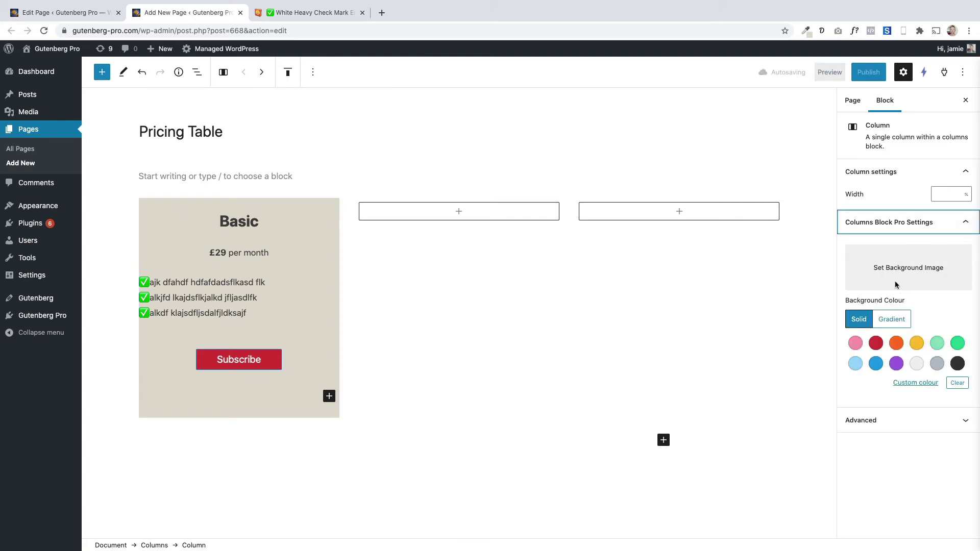
{"action": "left_click", "coordinate": [423, 383]}
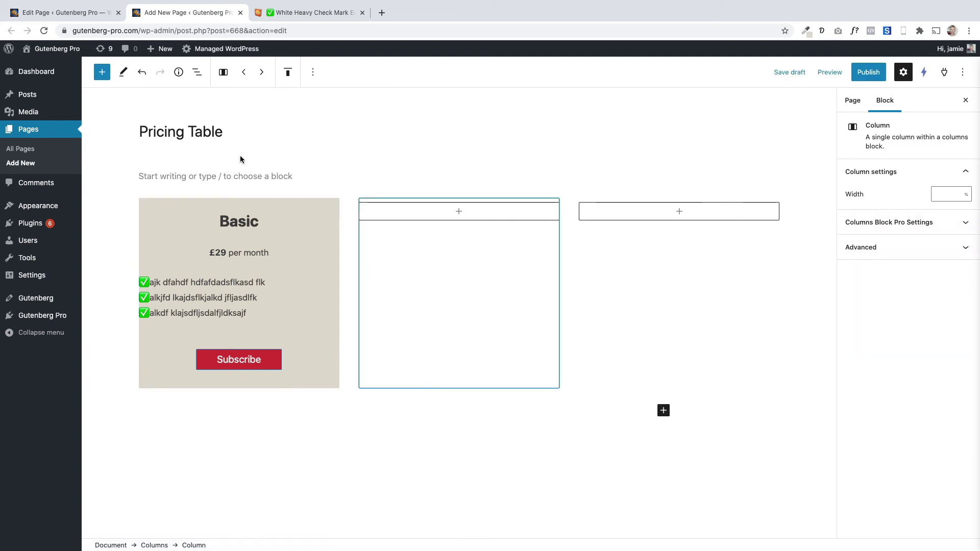
Set the Columns block's linked inner padding to 5% on every side.
{"action": "left_click", "coordinate": [197, 72]}
{"action": "left_click", "coordinate": [226, 125]}
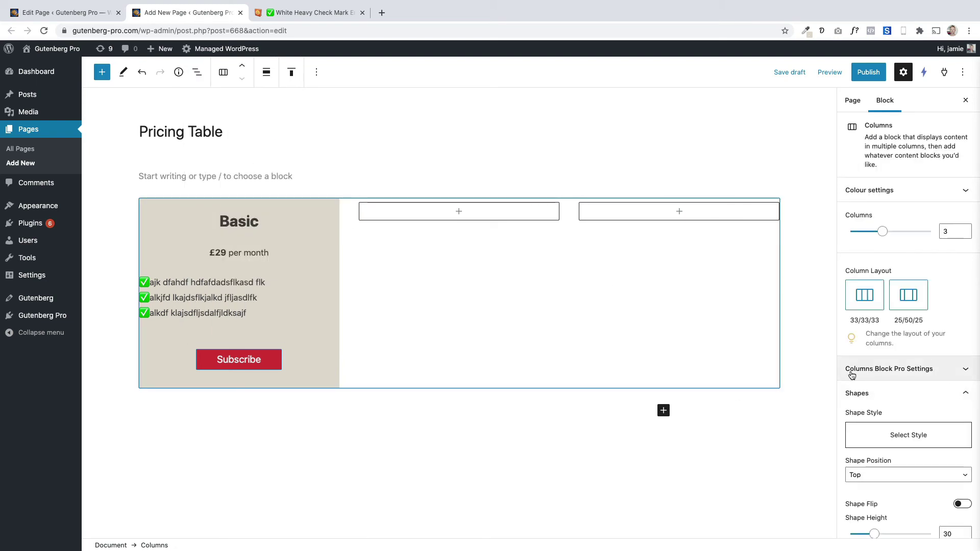
{"action": "left_click", "coordinate": [944, 374]}
{"action": "scroll", "coordinate": [944, 371], "scroll_direction": "down", "scroll_amount": 3}
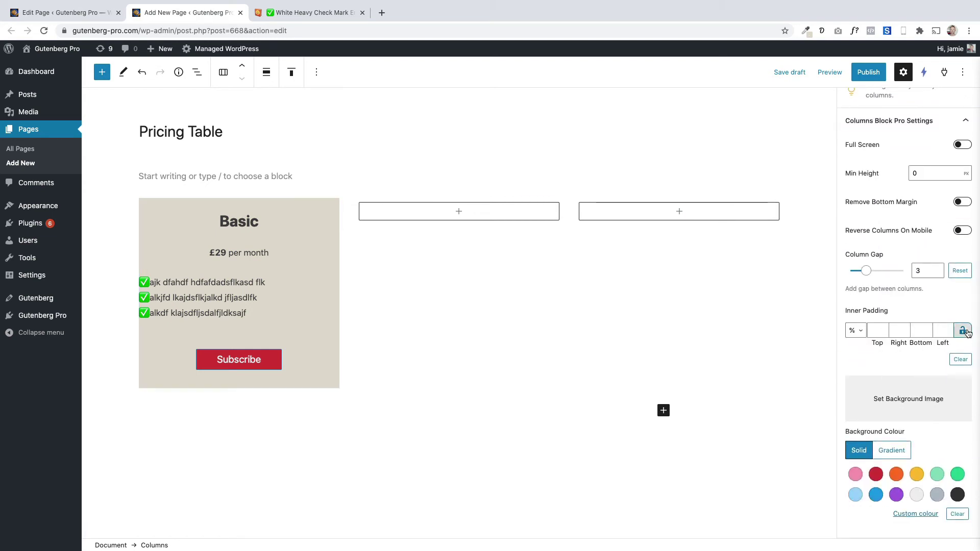
{"action": "left_click", "coordinate": [874, 330]}
{"action": "type", "text": "5"}
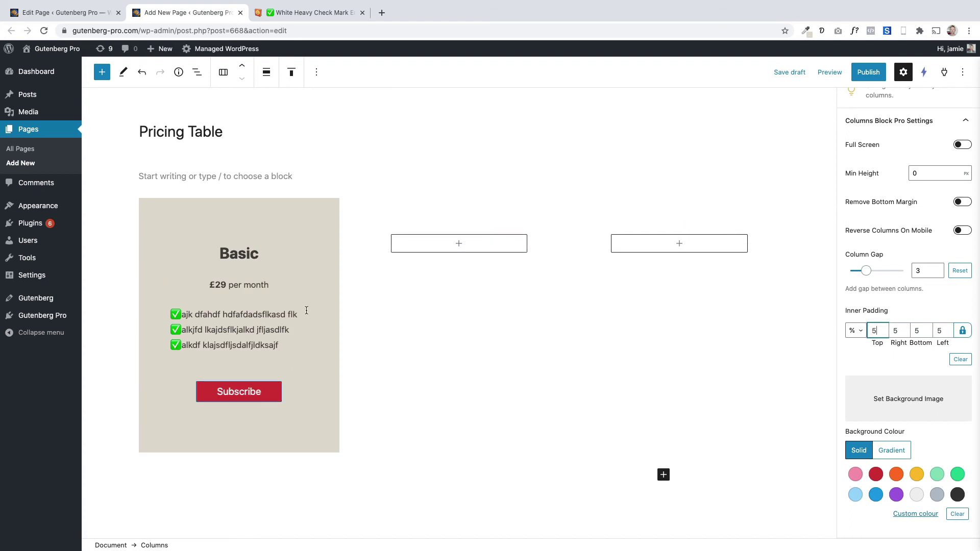
Delete the empty paragraph above the pricing table after checking the reference page.
{"action": "left_click", "coordinate": [104, 15]}
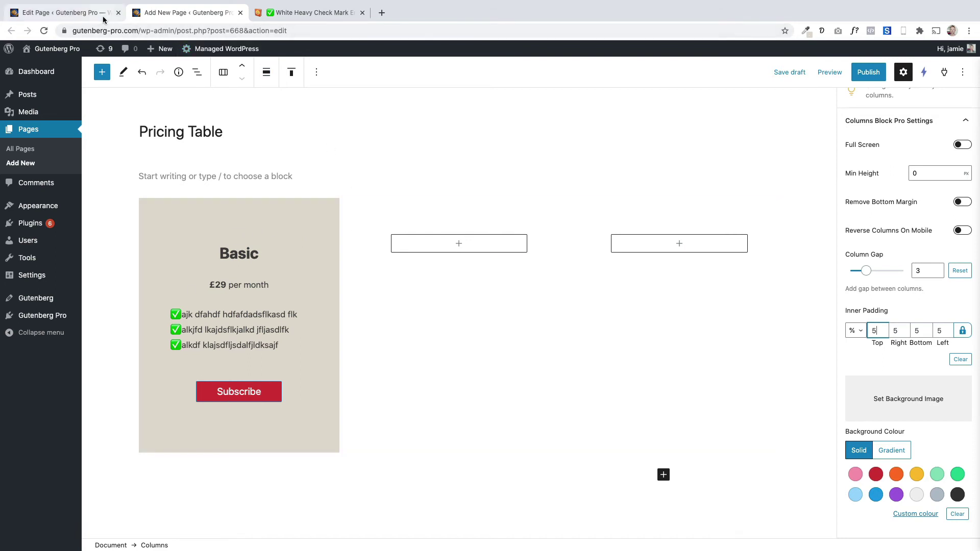
{"action": "left_click", "coordinate": [163, 14]}
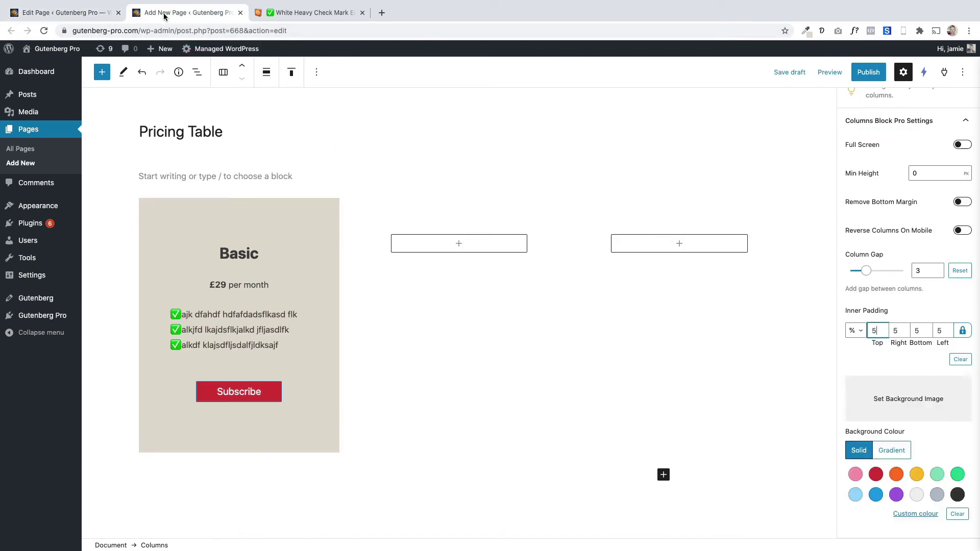
{"action": "left_click", "coordinate": [201, 176]}
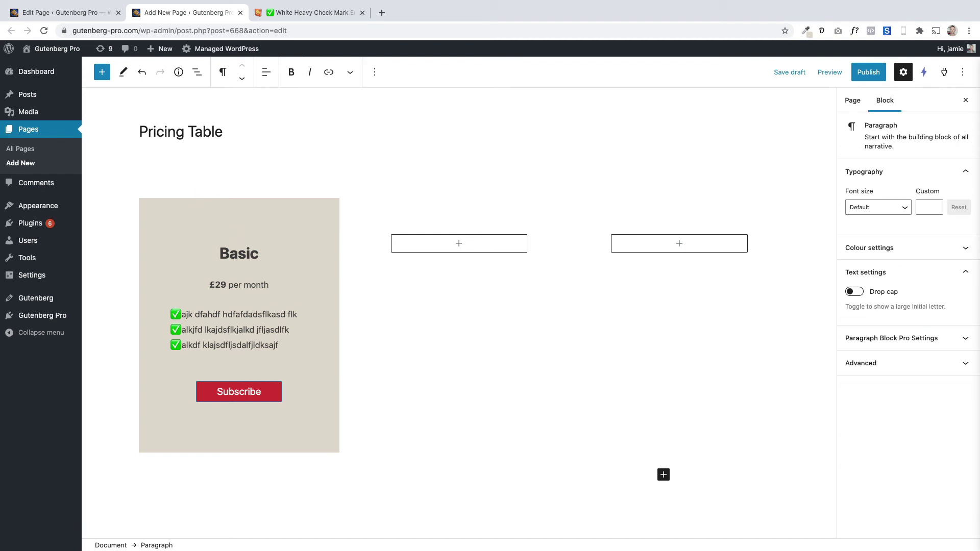
{"action": "key", "text": "BackSpace"}
{"action": "left_click", "coordinate": [194, 176]}
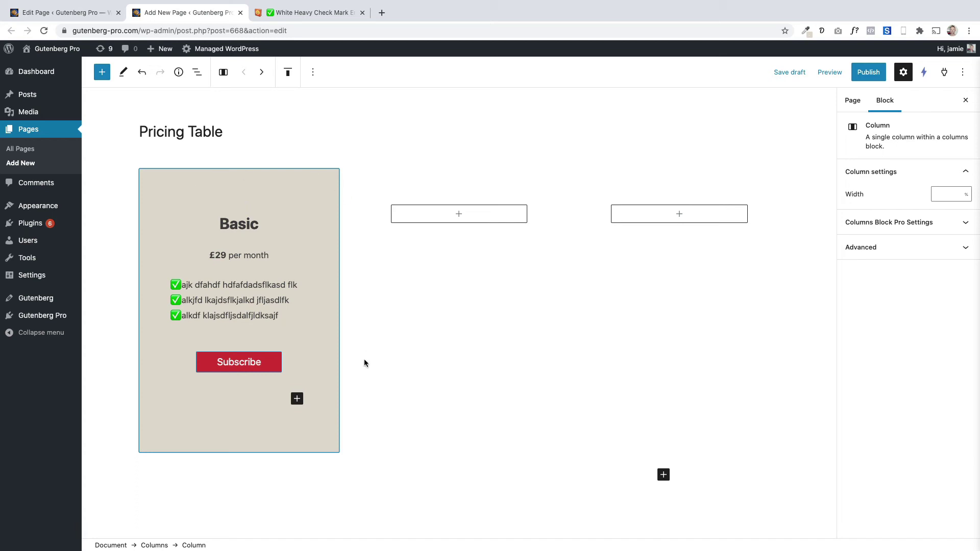
Duplicate the Basic pricing column twice.
{"action": "left_click", "coordinate": [313, 73]}
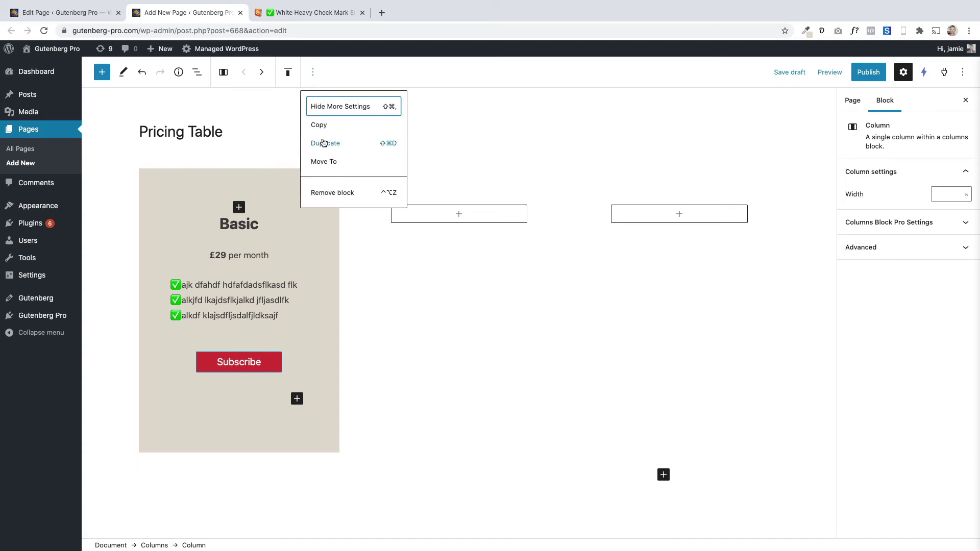
{"action": "left_click", "coordinate": [322, 143]}
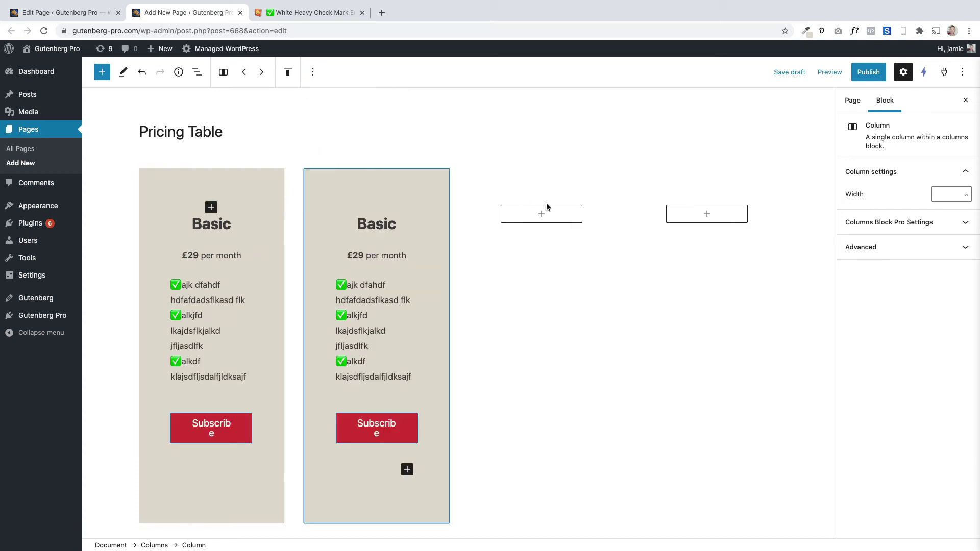
{"action": "left_click", "coordinate": [313, 73]}
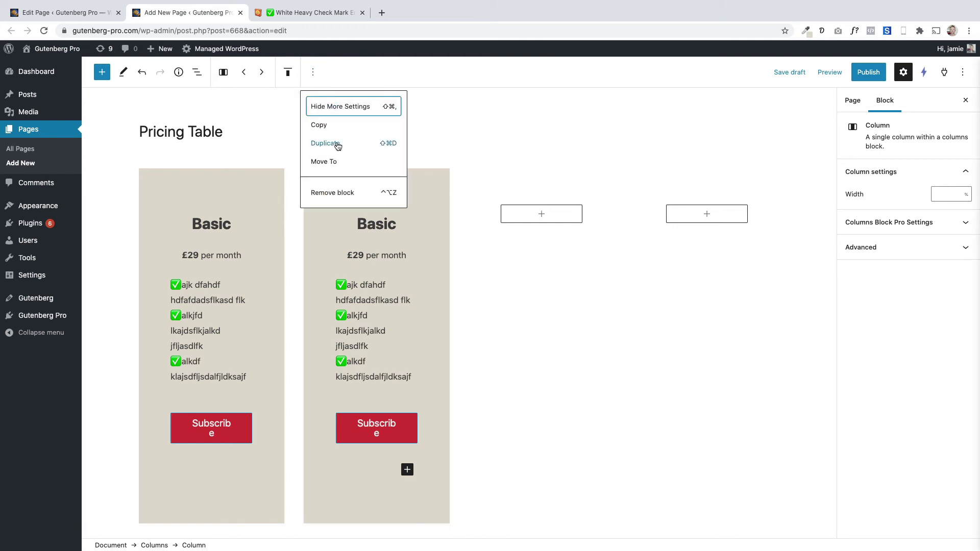
{"action": "left_click", "coordinate": [329, 143]}
Delete the two leftover empty placeholder columns.
{"action": "left_click", "coordinate": [725, 226]}
{"action": "scroll", "coordinate": [724, 226], "scroll_direction": "up", "scroll_amount": 1}
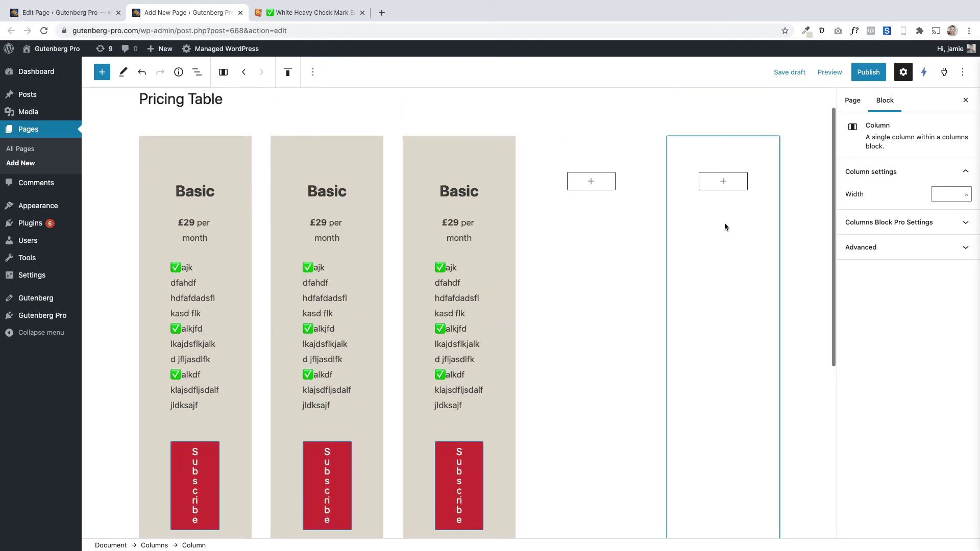
{"action": "key", "text": "BackSpace"}
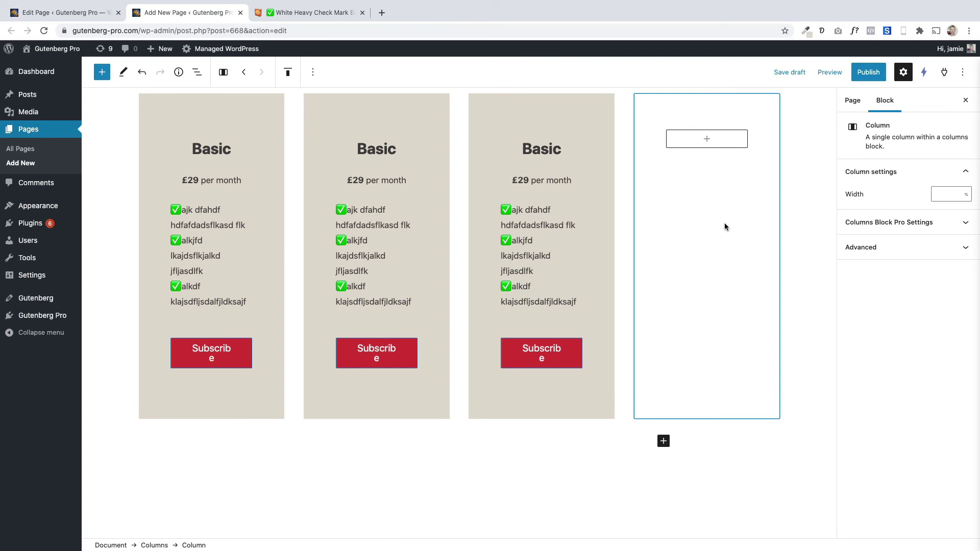
{"action": "key", "text": "BackSpace"}
{"action": "scroll", "coordinate": [459, 230], "scroll_direction": "up", "scroll_amount": 2}
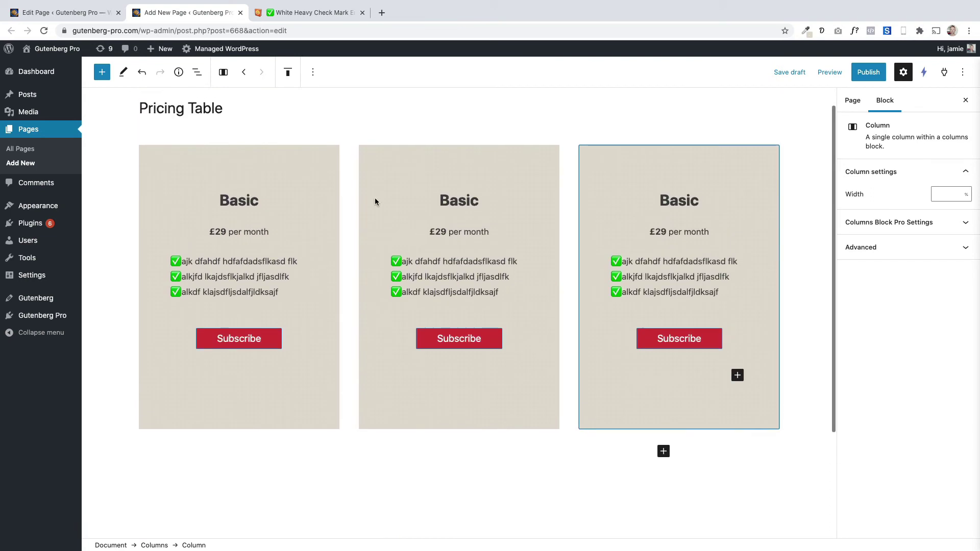
Change the third column's heading from Basic to 'Pro'.
{"action": "left_click", "coordinate": [101, 15]}
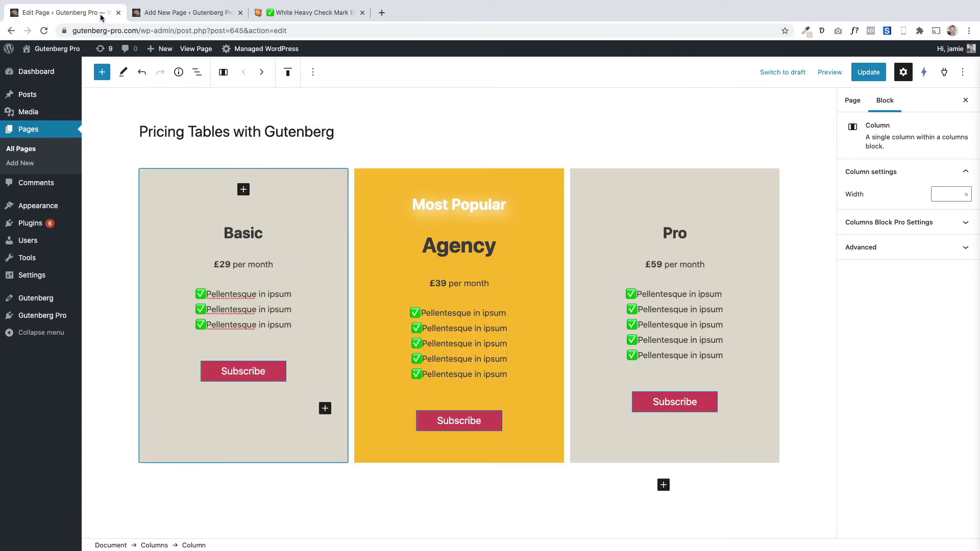
{"action": "left_click", "coordinate": [172, 18]}
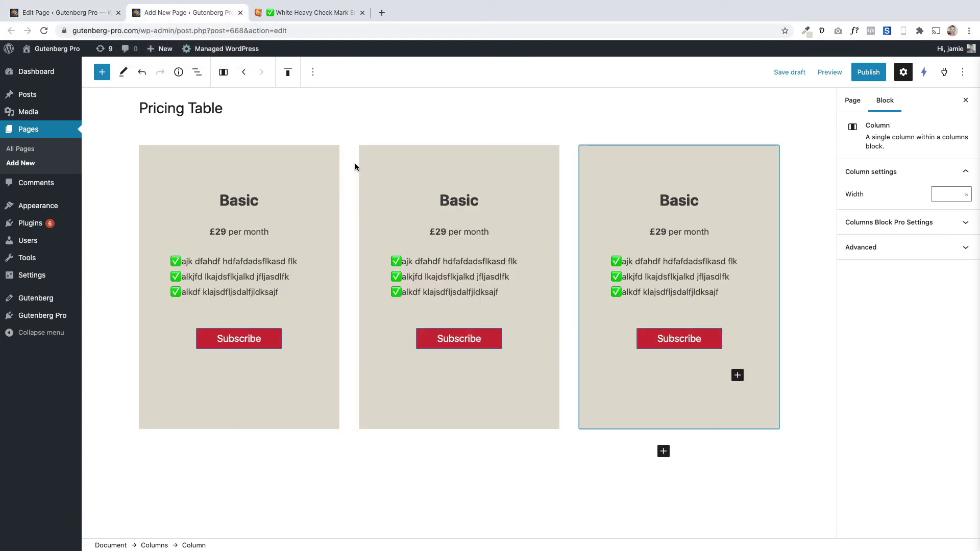
{"action": "double_click", "coordinate": [682, 198]}
{"action": "type", "text": "Pro"}
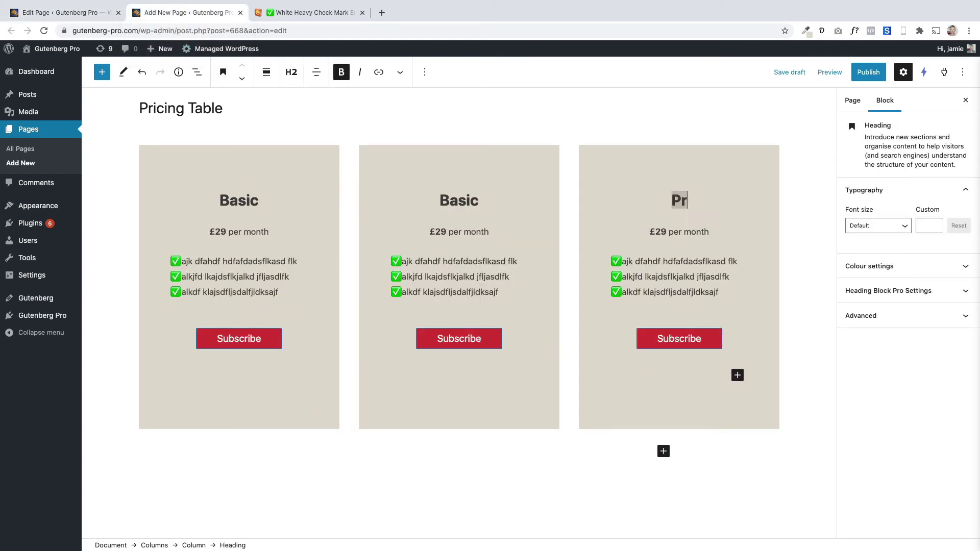
Change the middle column's heading from Basic to 'Agency'.
{"action": "left_click", "coordinate": [84, 15]}
{"action": "left_click", "coordinate": [182, 18]}
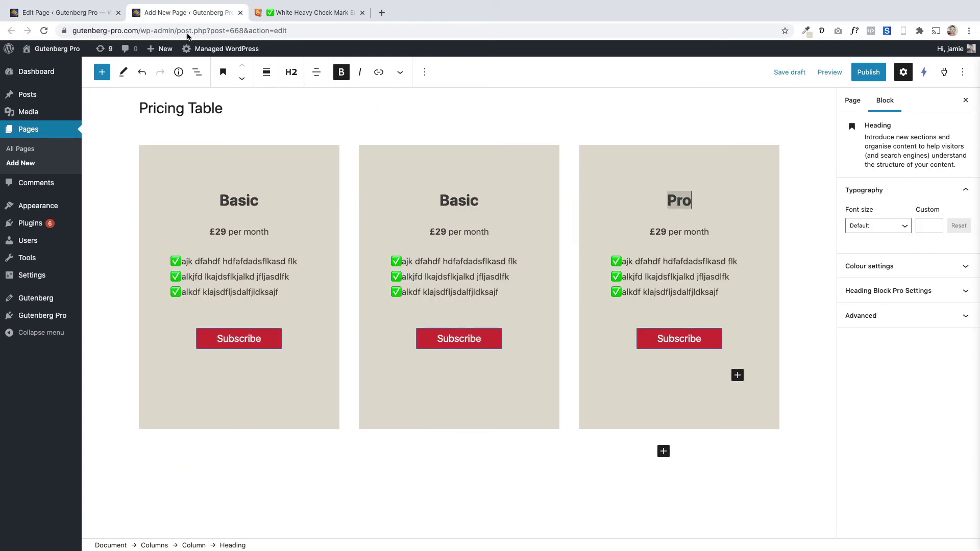
{"action": "double_click", "coordinate": [440, 201]}
{"action": "type", "text": "Agency"}
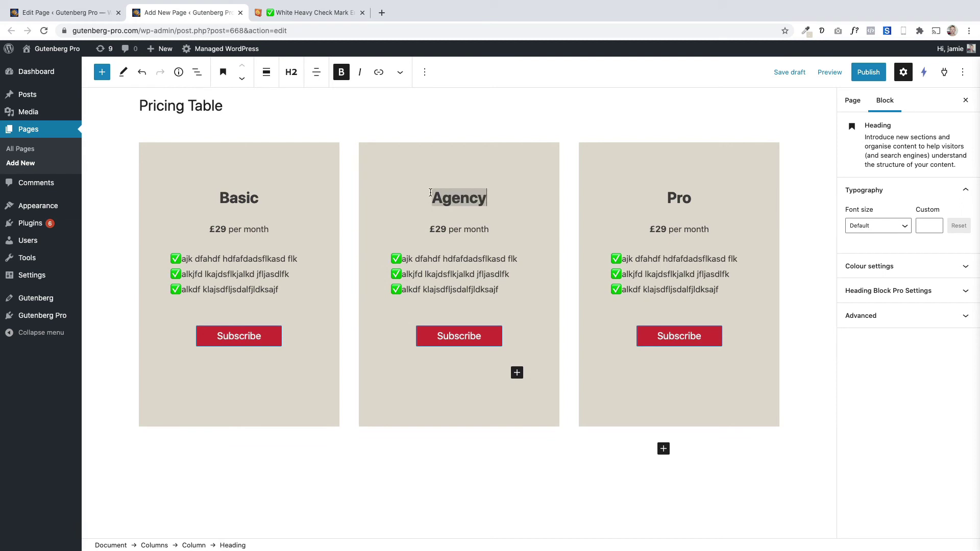
Give the Agency column an amber background colour.
{"action": "left_click", "coordinate": [84, 16]}
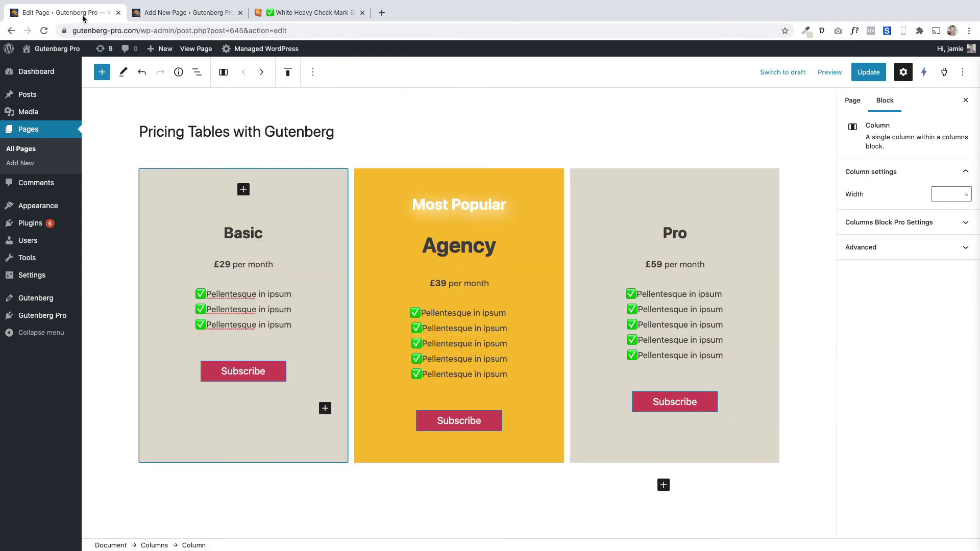
{"action": "left_click", "coordinate": [158, 15]}
{"action": "left_click", "coordinate": [386, 152]}
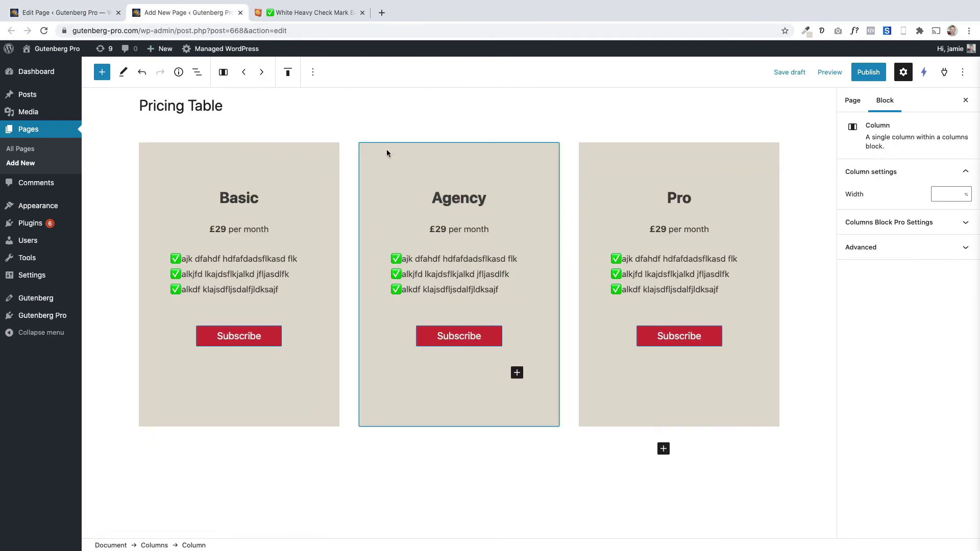
{"action": "left_click", "coordinate": [905, 221]}
{"action": "left_click", "coordinate": [917, 344]}
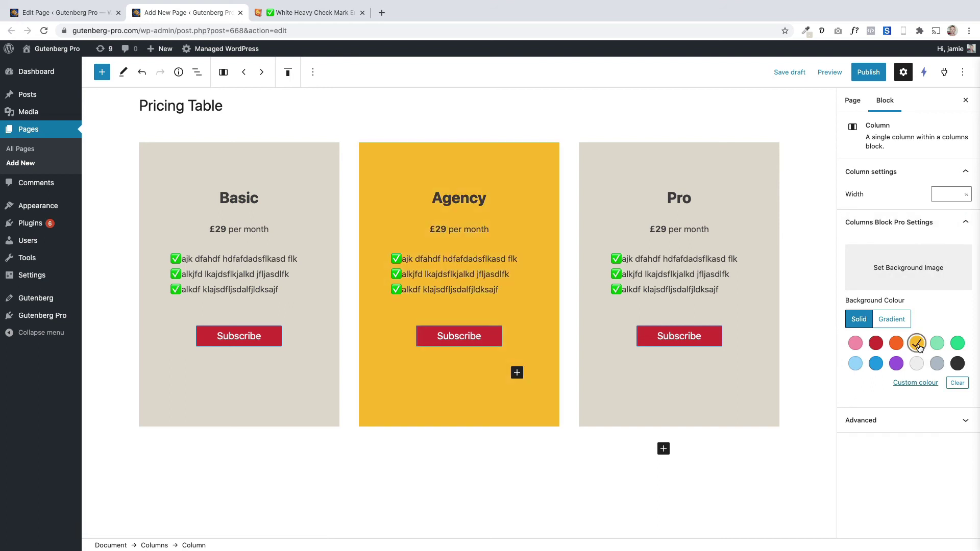
On the reference page, inspect the Most Popular heading, save, and view the live page.
{"action": "left_click", "coordinate": [105, 13]}
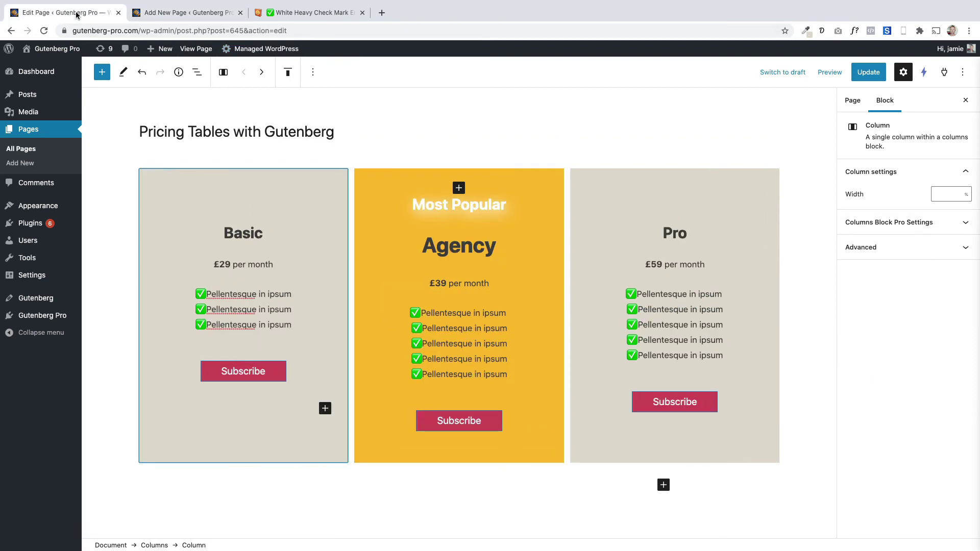
{"action": "left_click", "coordinate": [148, 13]}
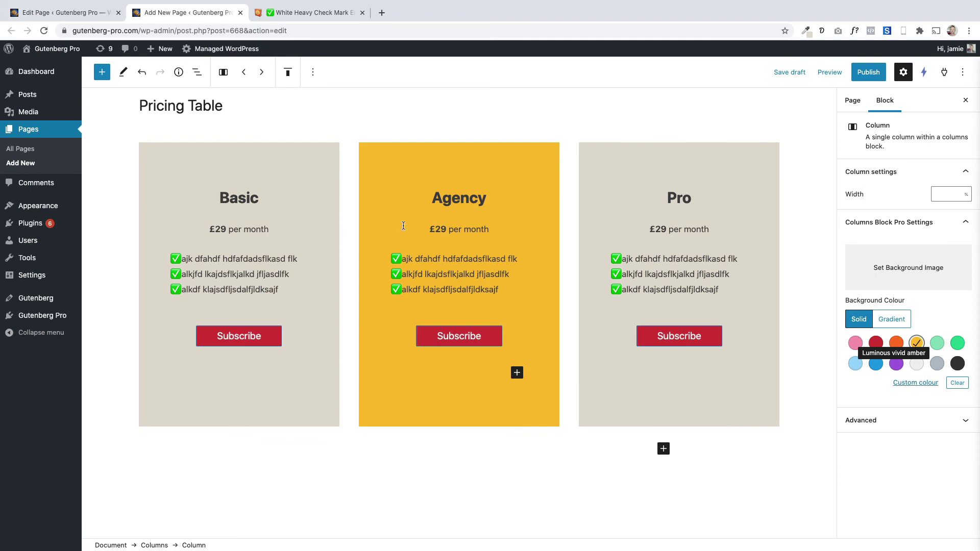
{"action": "left_click", "coordinate": [77, 13]}
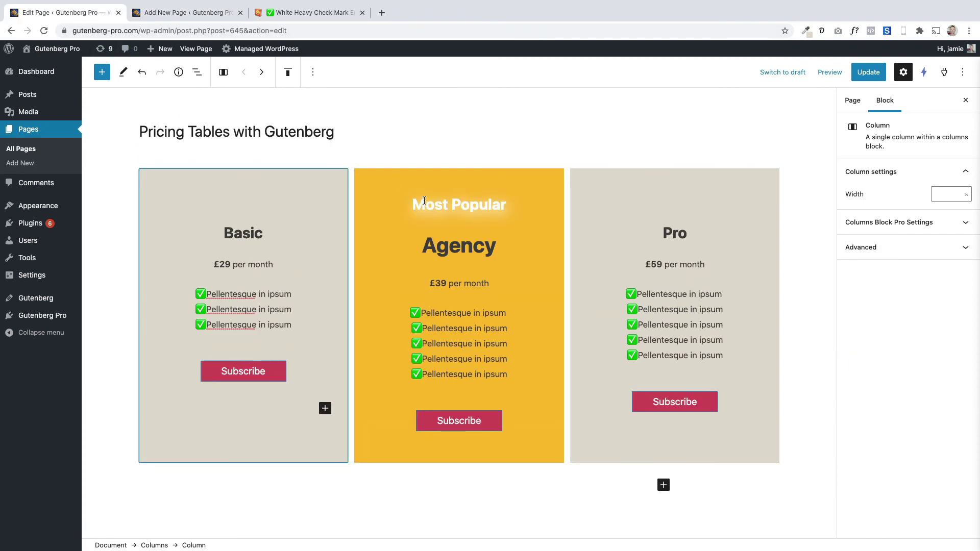
{"action": "left_click", "coordinate": [424, 200]}
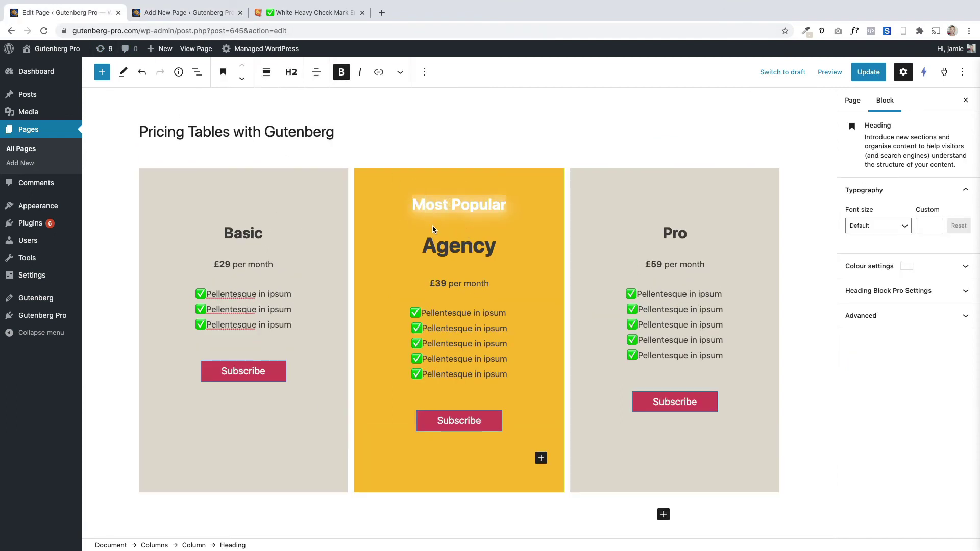
{"action": "left_click", "coordinate": [410, 221]}
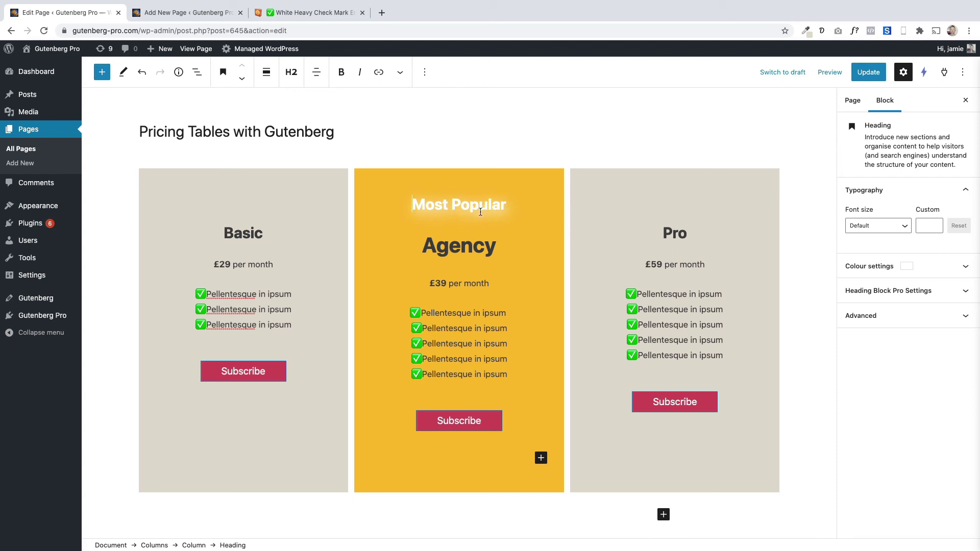
{"action": "left_click", "coordinate": [867, 72]}
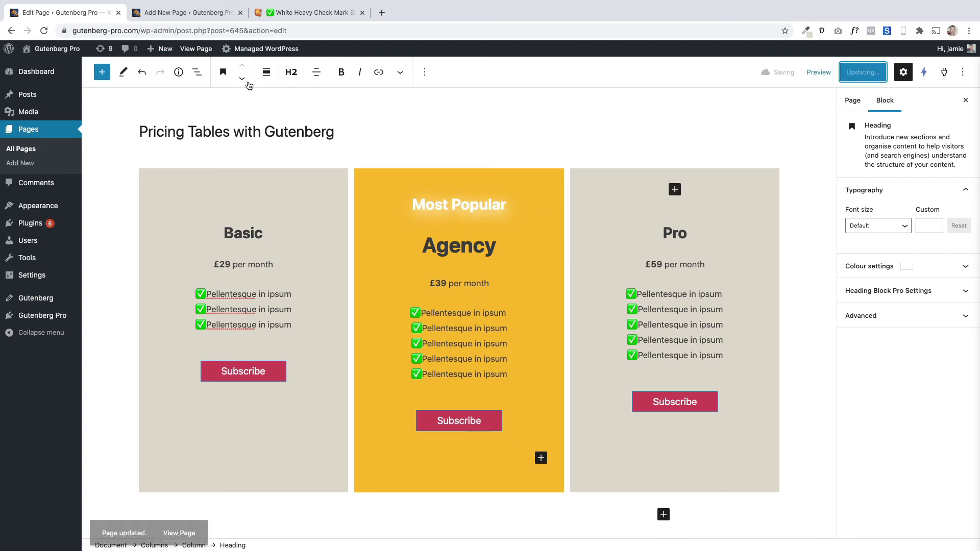
{"action": "left_click", "coordinate": [200, 50]}
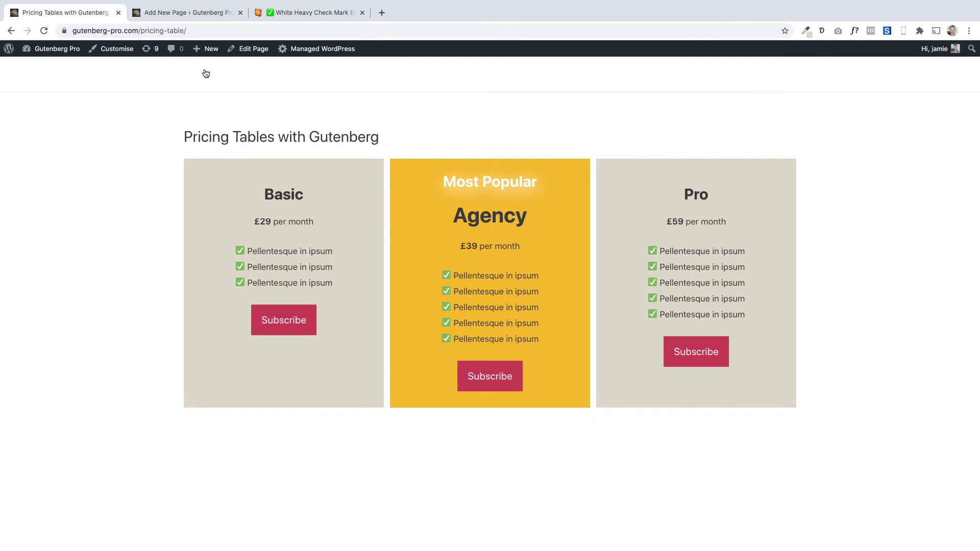
Insert a centred 'Most Popular' heading above Agency in the middle column.
{"action": "left_click", "coordinate": [198, 14]}
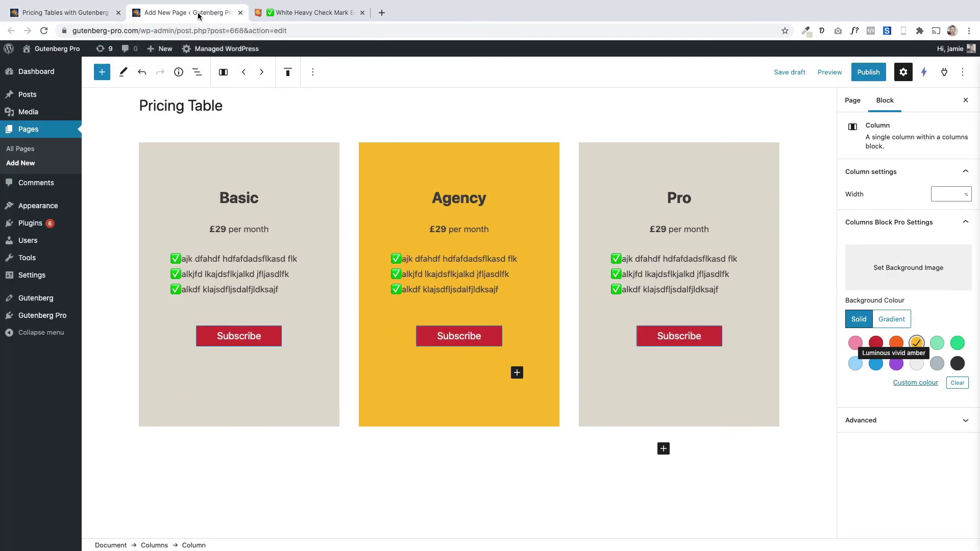
{"action": "left_click", "coordinate": [459, 182]}
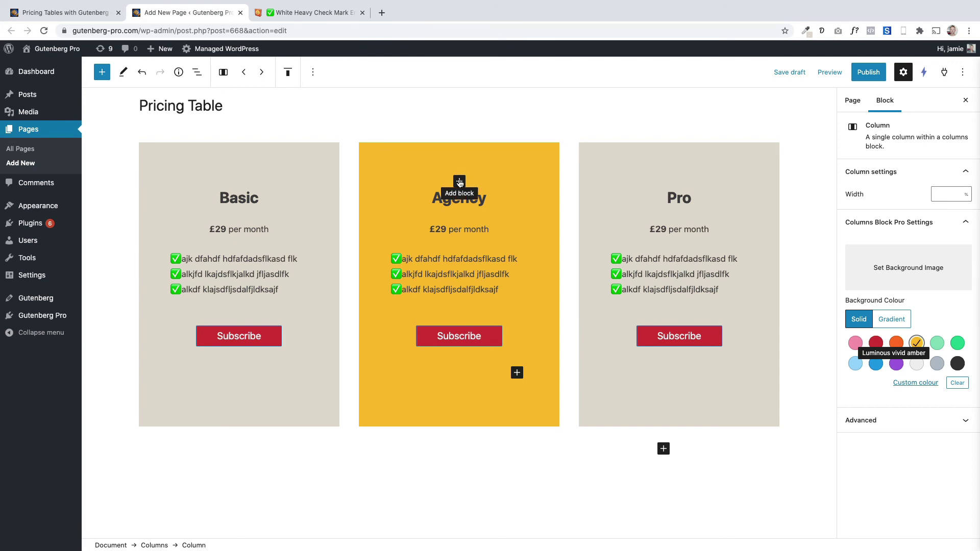
{"action": "left_click", "coordinate": [459, 263]}
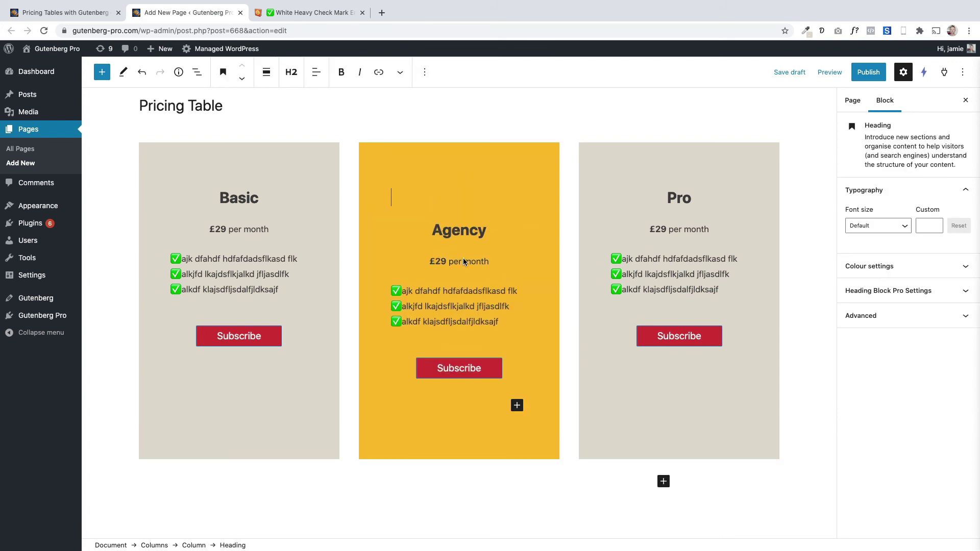
{"action": "type", "text": "Mos"}
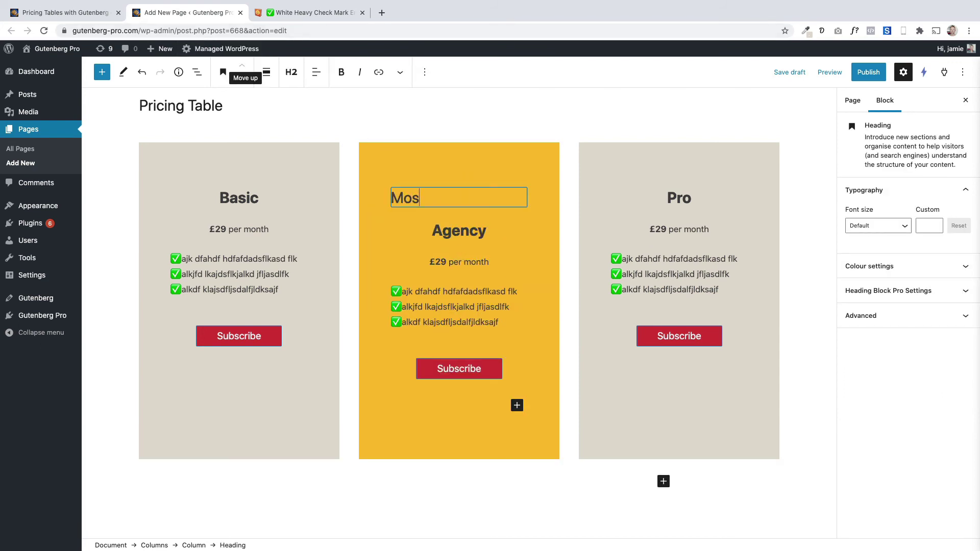
{"action": "type", "text": "t Popu"}
{"action": "key", "text": "BackSpace"}
{"action": "key", "text": "BackSpace"}
{"action": "type", "text": "polar"}
{"action": "left_click", "coordinate": [316, 71]}
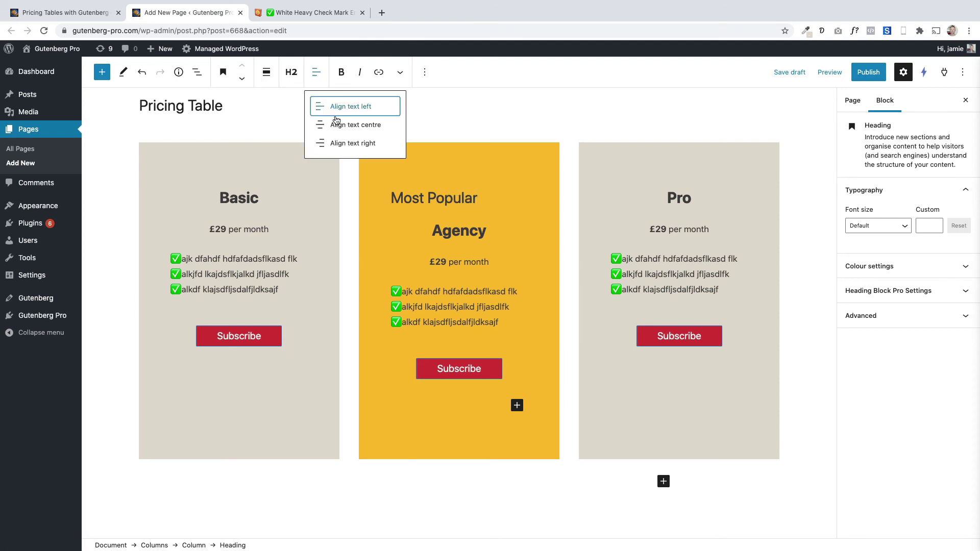
{"action": "left_click", "coordinate": [336, 119]}
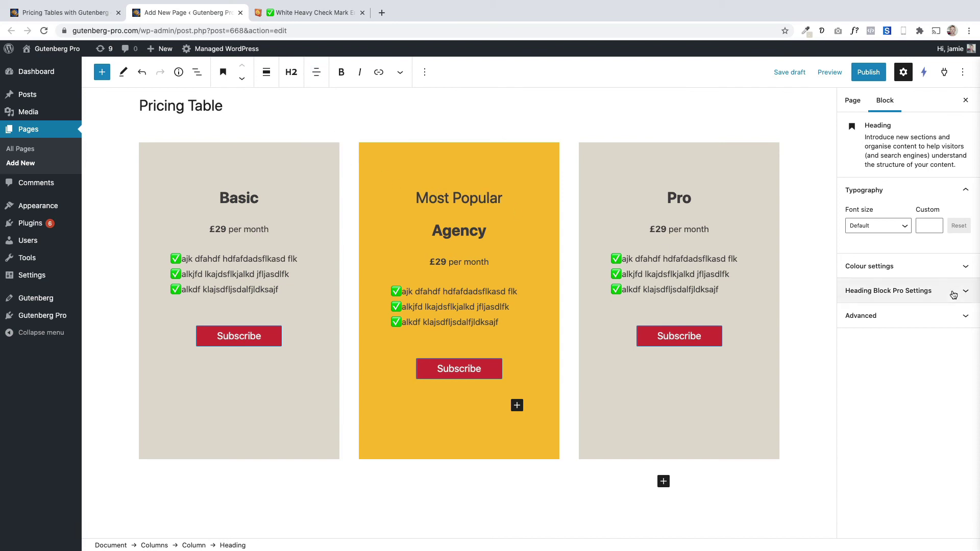
{"action": "left_click", "coordinate": [940, 271]}
Make the heading white and add a text shadow: horizontal 2, vertical 3, blur 3.
{"action": "left_click", "coordinate": [897, 303]}
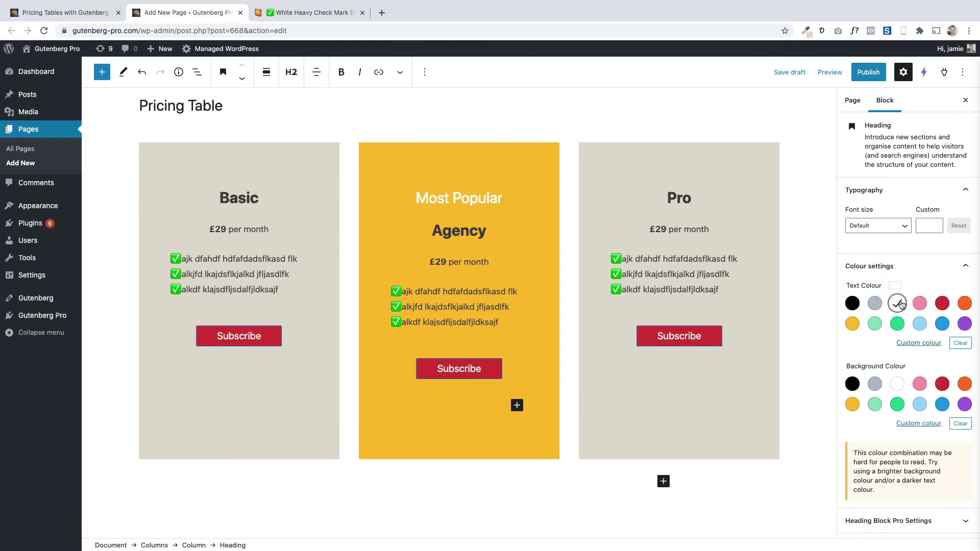
{"action": "scroll", "coordinate": [919, 408], "scroll_direction": "down", "scroll_amount": 2}
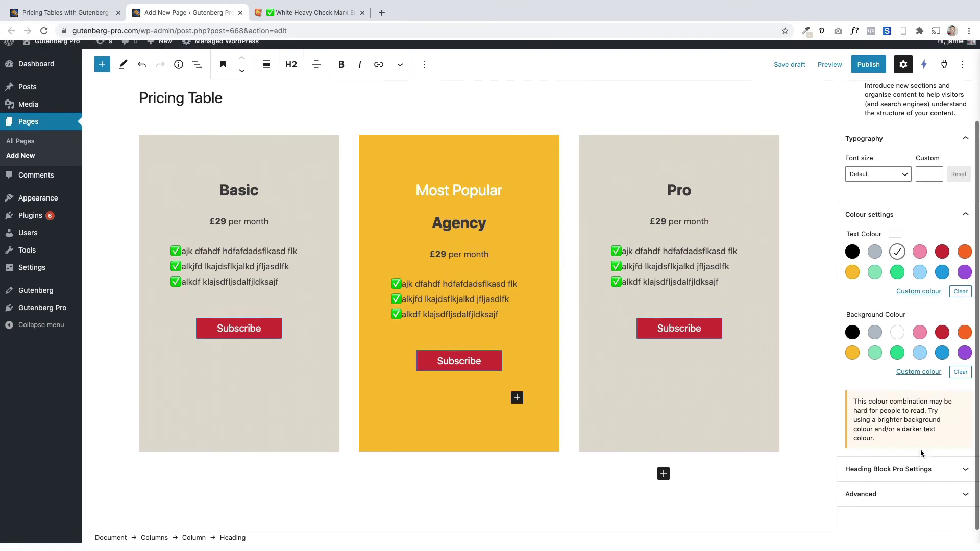
{"action": "left_click", "coordinate": [913, 474]}
{"action": "scroll", "coordinate": [913, 474], "scroll_direction": "down", "scroll_amount": 7}
{"action": "scroll", "coordinate": [893, 186], "scroll_direction": "up", "scroll_amount": 2}
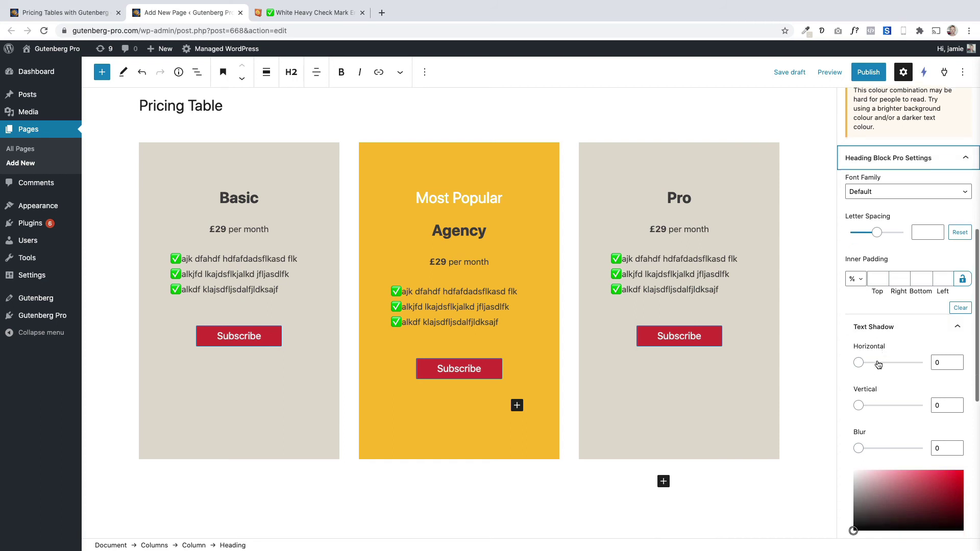
{"action": "scroll", "coordinate": [881, 357], "scroll_direction": "down", "scroll_amount": 3}
{"action": "left_click", "coordinate": [955, 317]}
{"action": "left_click", "coordinate": [955, 317]}
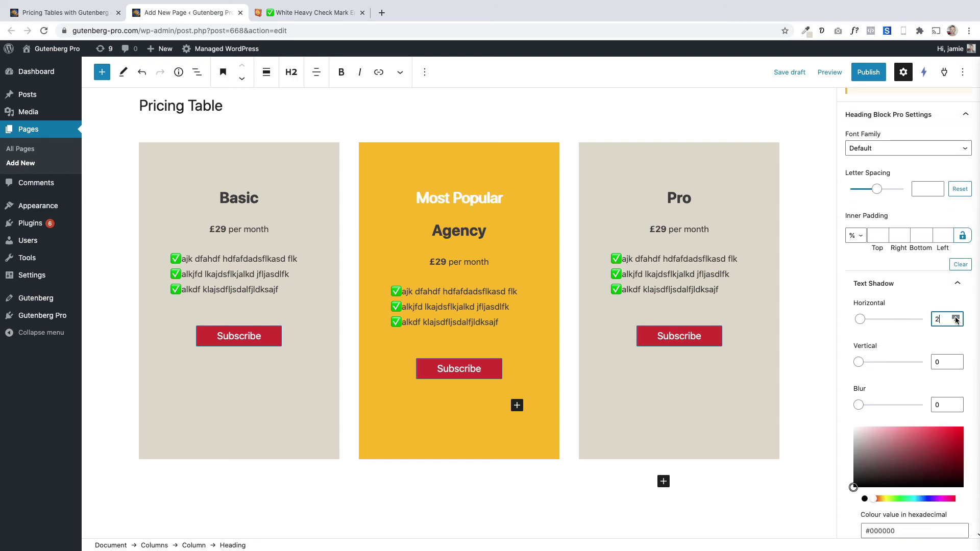
{"action": "left_click", "coordinate": [955, 359]}
{"action": "left_click", "coordinate": [955, 360]}
{"action": "left_click", "coordinate": [956, 359]}
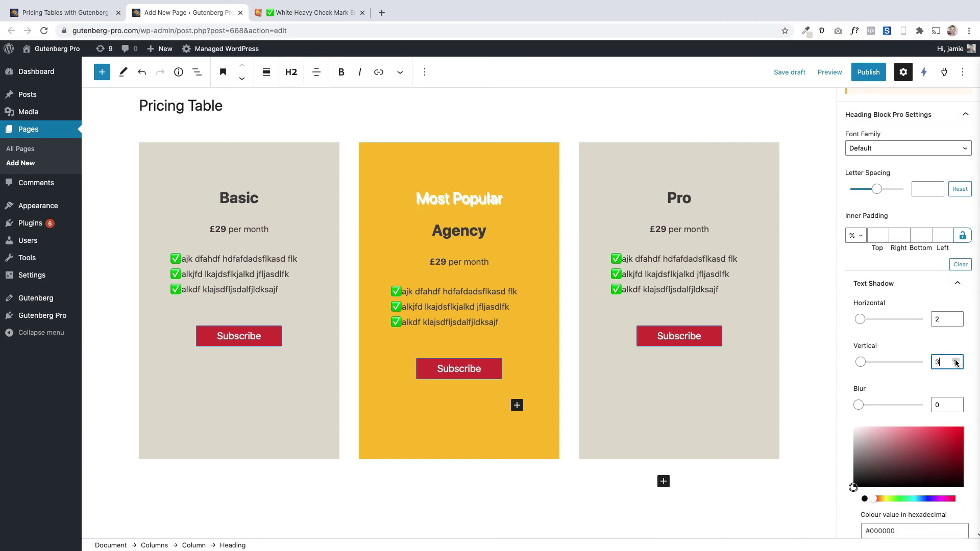
{"action": "left_click", "coordinate": [955, 403]}
{"action": "left_click", "coordinate": [956, 403]}
{"action": "left_click", "coordinate": [955, 402]}
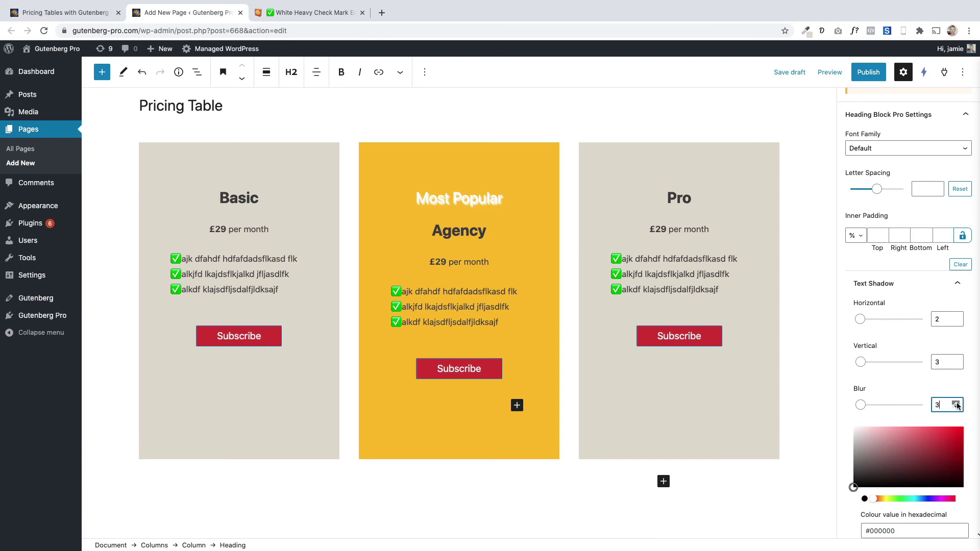
{"action": "left_click", "coordinate": [956, 403]}
{"action": "left_click", "coordinate": [955, 403]}
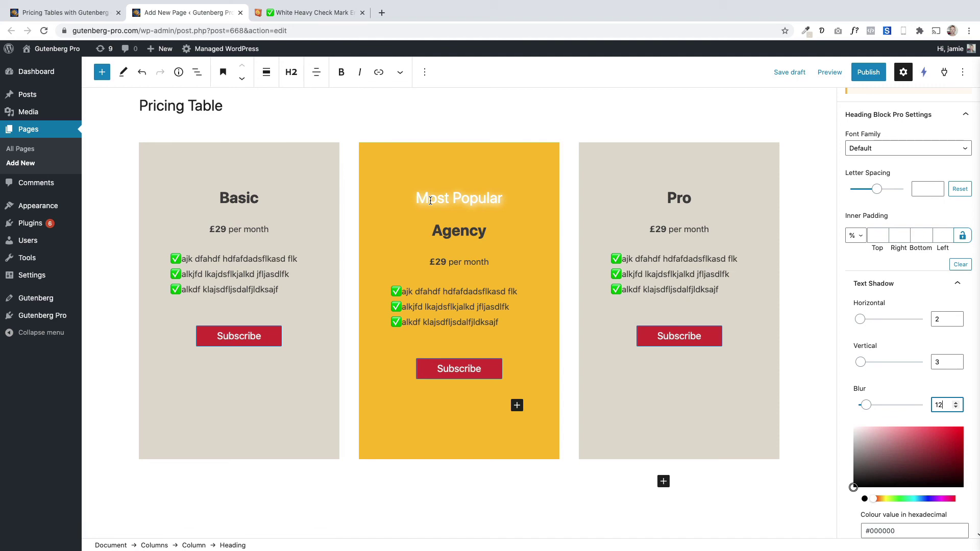
Set the Most Popular heading's font family to Lobster.
{"action": "left_click", "coordinate": [889, 148]}
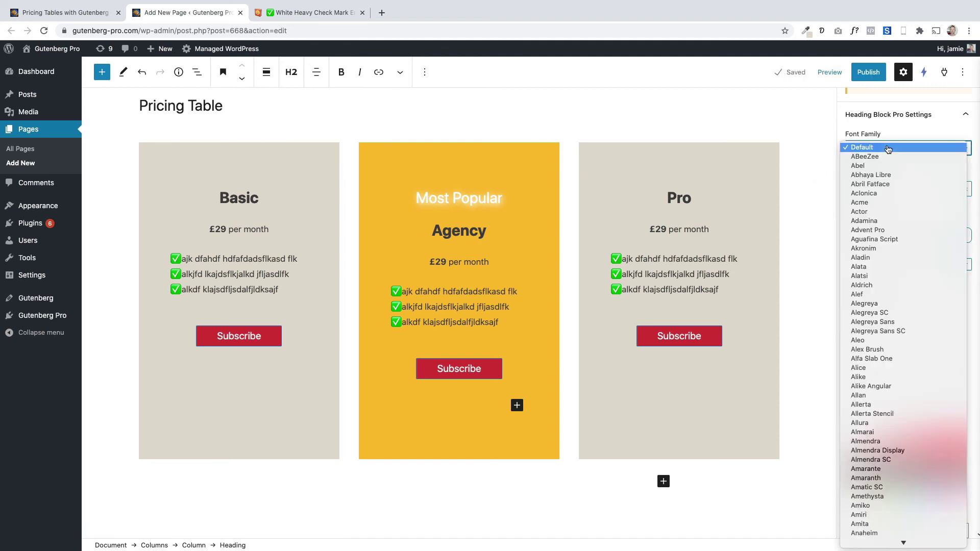
{"action": "type", "text": "lobster"}
{"action": "key", "text": "Return"}
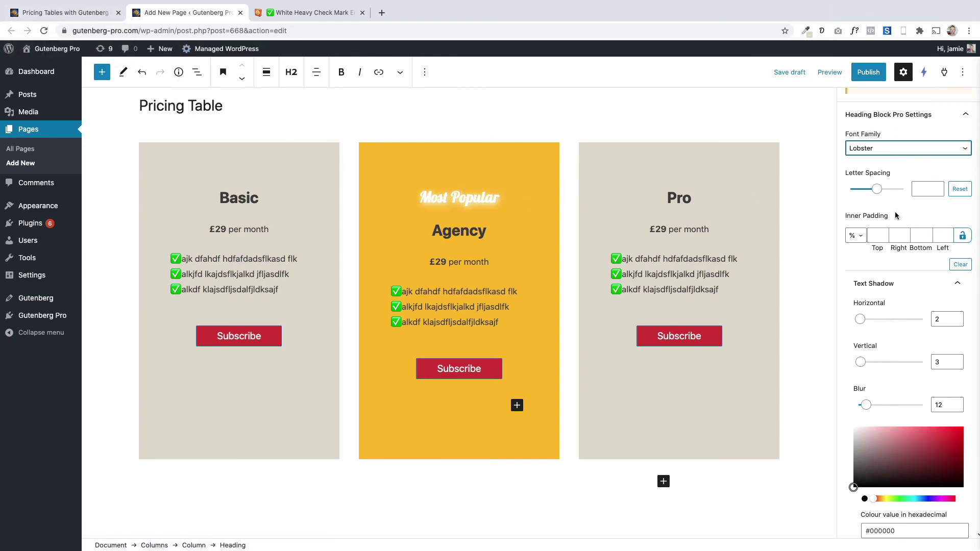
Give the heading a custom font size of 38 and compare with the reference page.
{"action": "scroll", "coordinate": [881, 255], "scroll_direction": "up", "scroll_amount": 2}
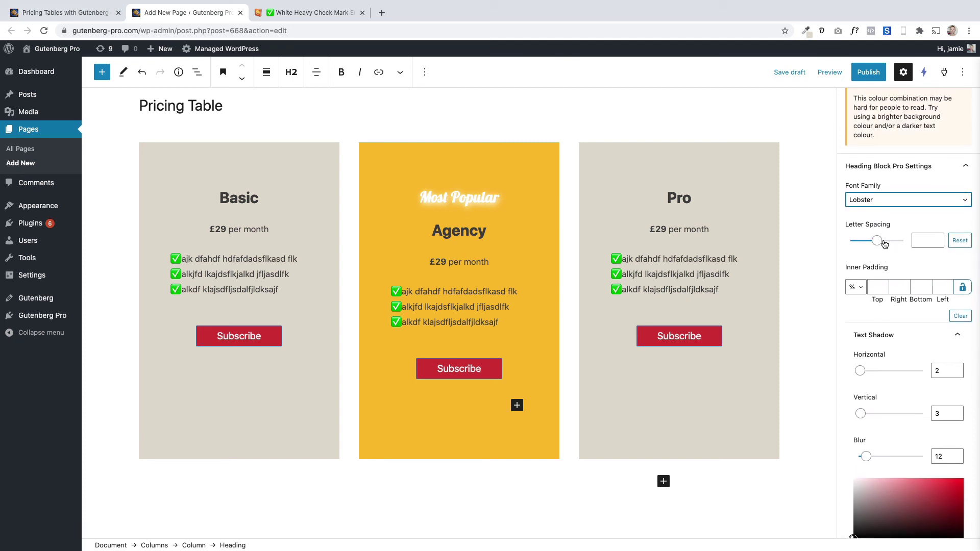
{"action": "scroll", "coordinate": [887, 298], "scroll_direction": "up", "scroll_amount": 3}
{"action": "scroll", "coordinate": [887, 299], "scroll_direction": "up", "scroll_amount": 3}
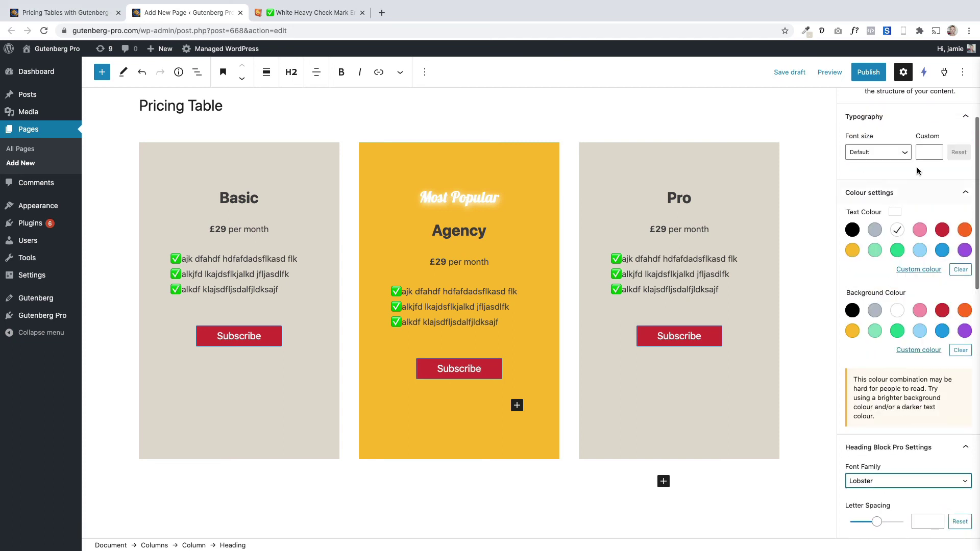
{"action": "left_click", "coordinate": [935, 152]}
{"action": "type", "text": "9"}
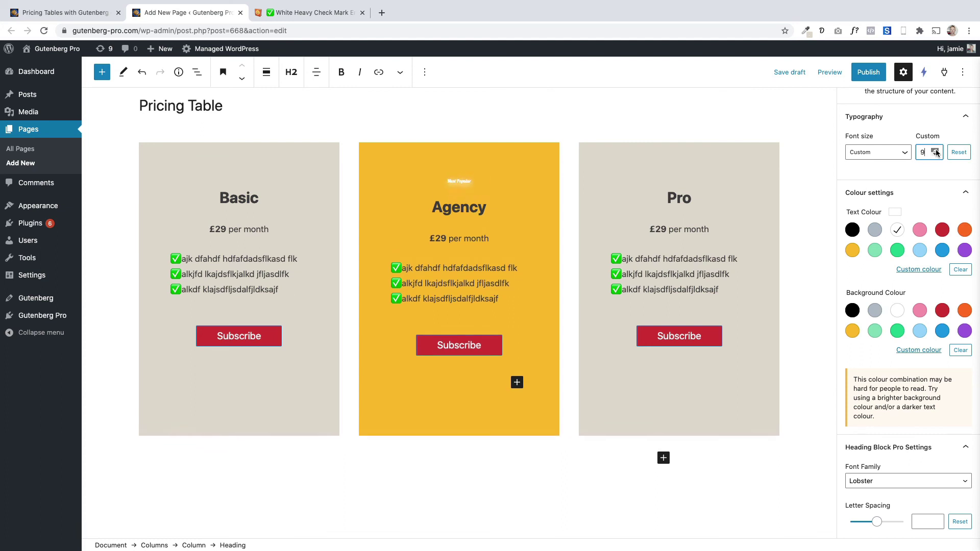
{"action": "left_click_drag", "start_coordinate": [935, 151], "coordinate": [935, 151]}
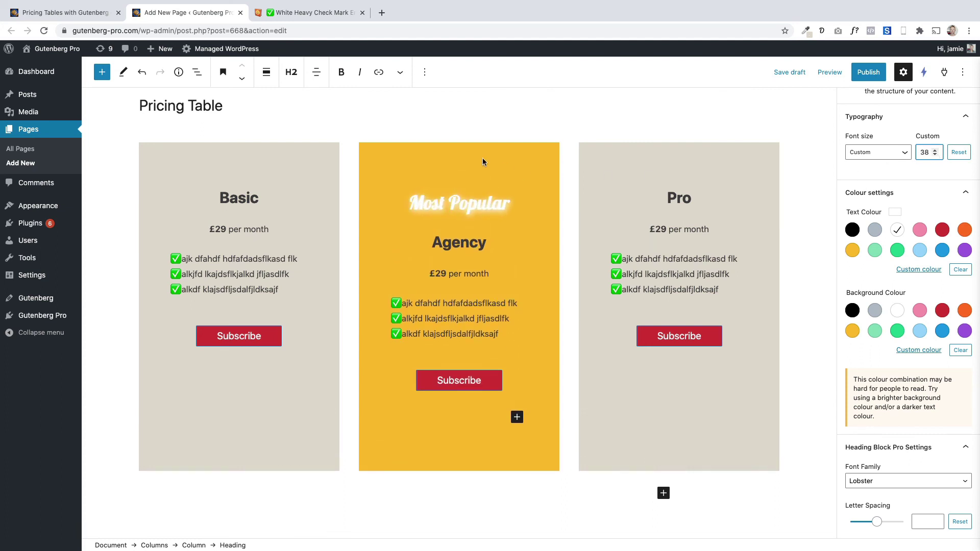
{"action": "left_click", "coordinate": [68, 12]}
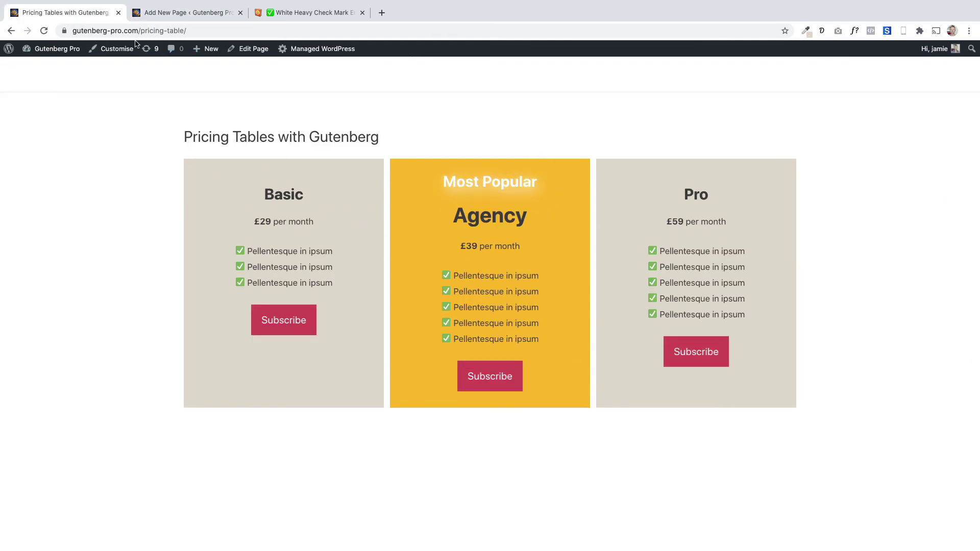
{"action": "left_click", "coordinate": [157, 15]}
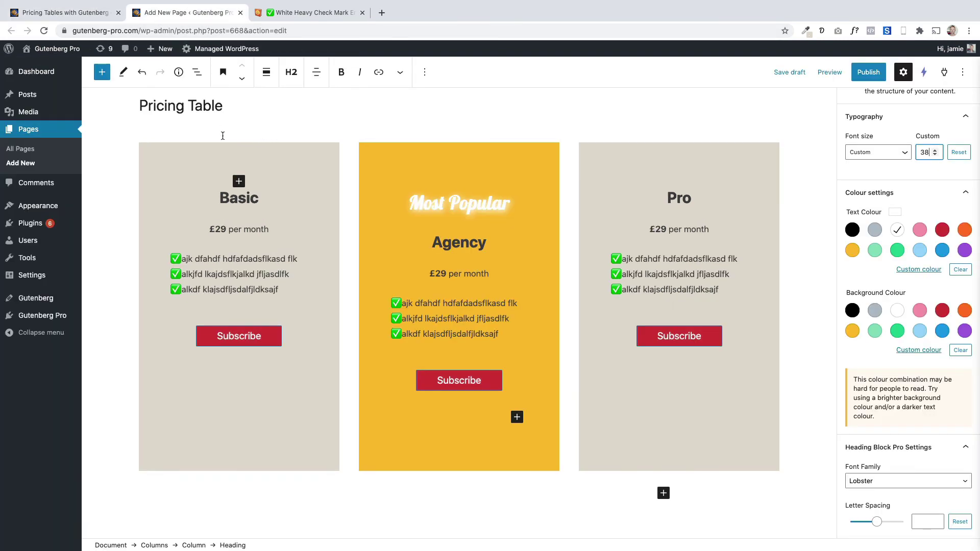
Reduce the Columns block's column gap from 3 to 1.
{"action": "left_click", "coordinate": [198, 73]}
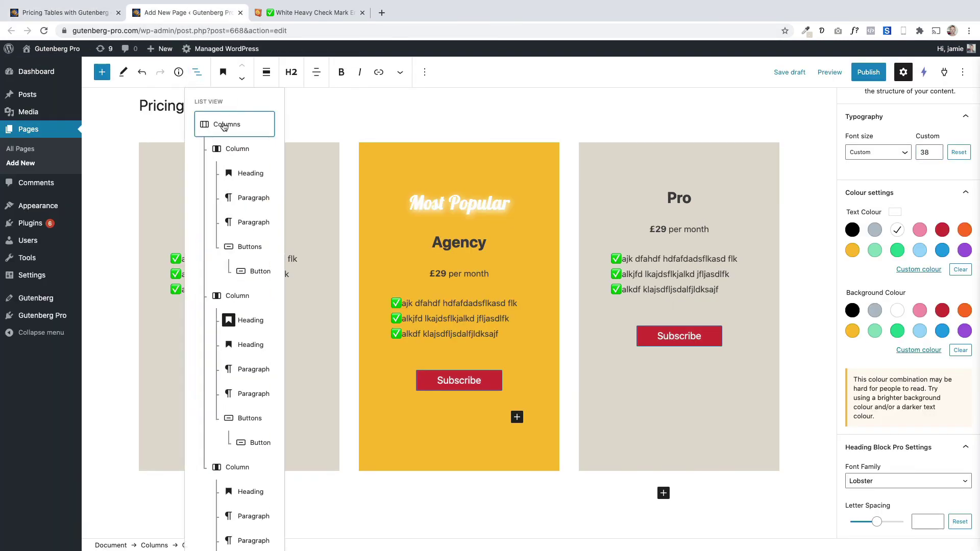
{"action": "left_click", "coordinate": [223, 125]}
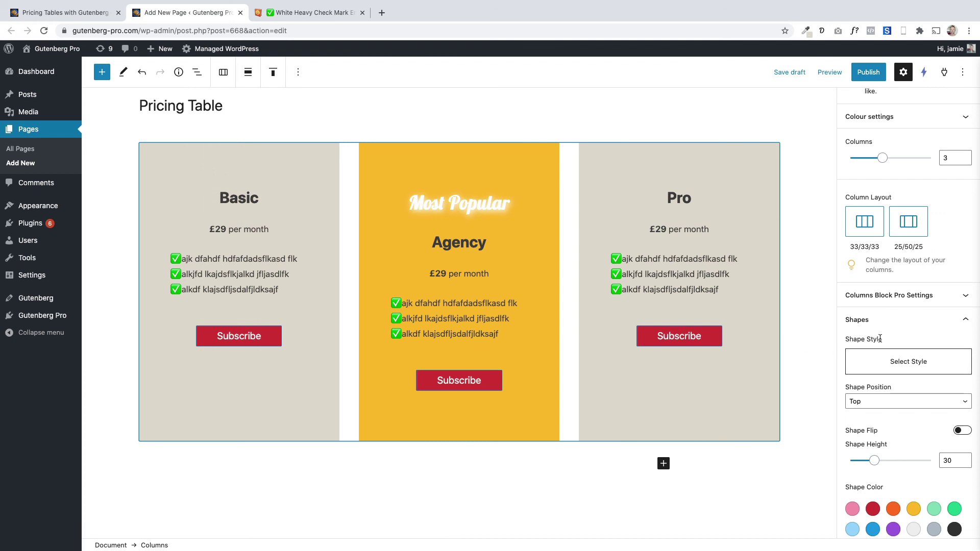
{"action": "left_click", "coordinate": [892, 295]}
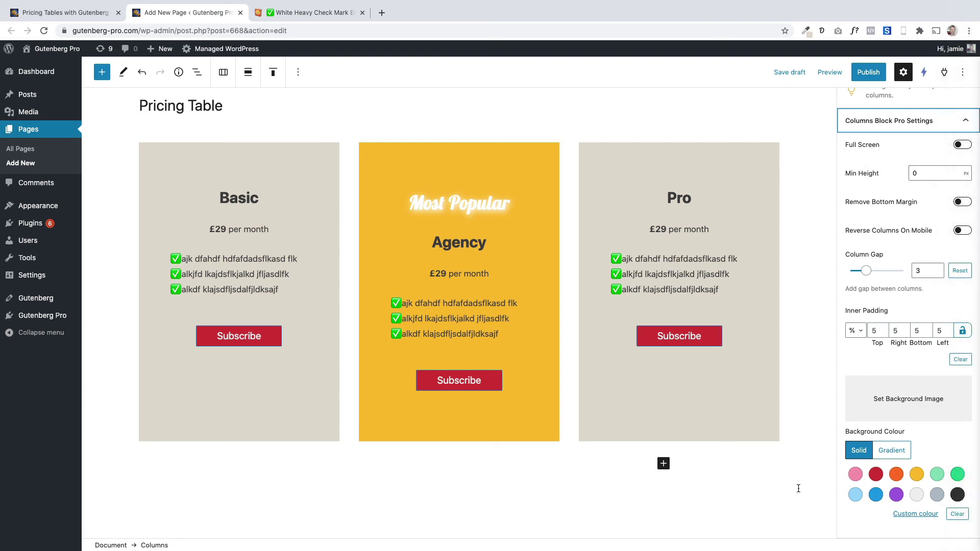
{"action": "mouse_move", "coordinate": [867, 270]}
{"action": "left_mouse_down"}
{"action": "mouse_move", "coordinate": [854, 274]}
{"action": "mouse_move", "coordinate": [883, 274]}
{"action": "mouse_move", "coordinate": [858, 275]}
{"action": "left_mouse_up"}
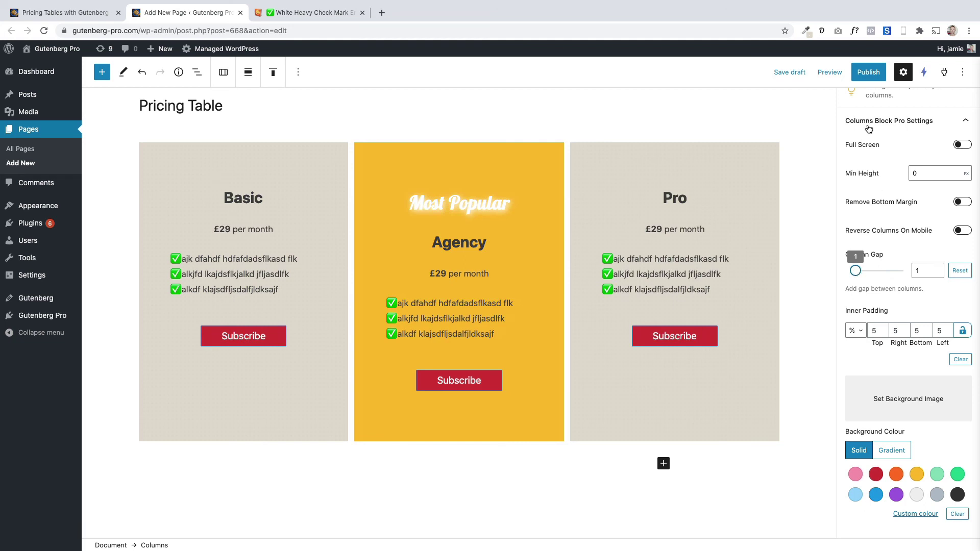
Publish the Pricing Table page and view it live.
{"action": "left_click", "coordinate": [868, 72]}
{"action": "left_click", "coordinate": [870, 74]}
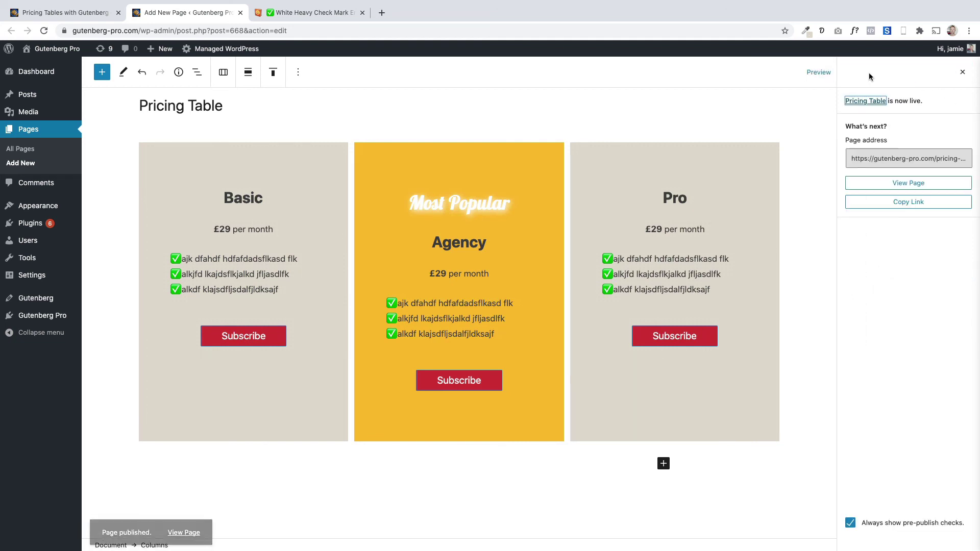
{"action": "left_click", "coordinate": [190, 519]}
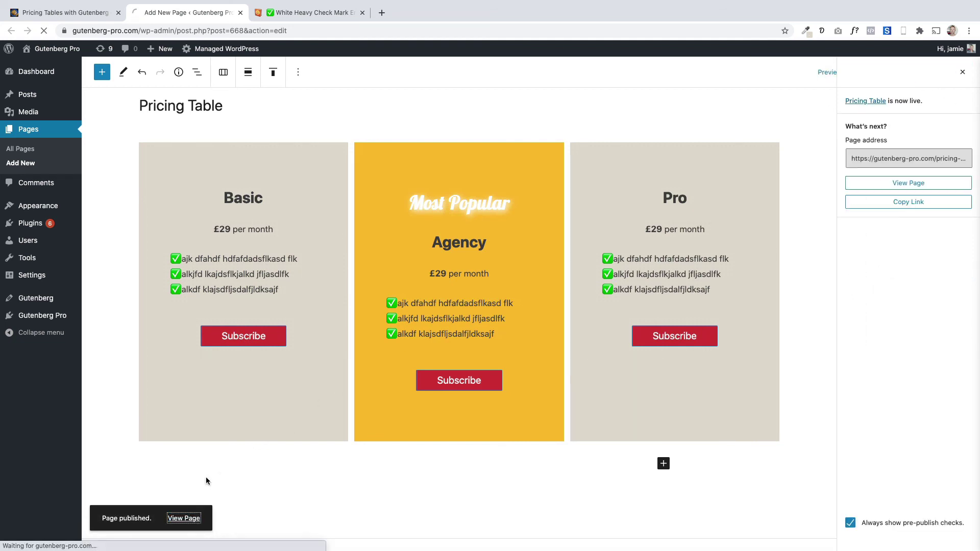